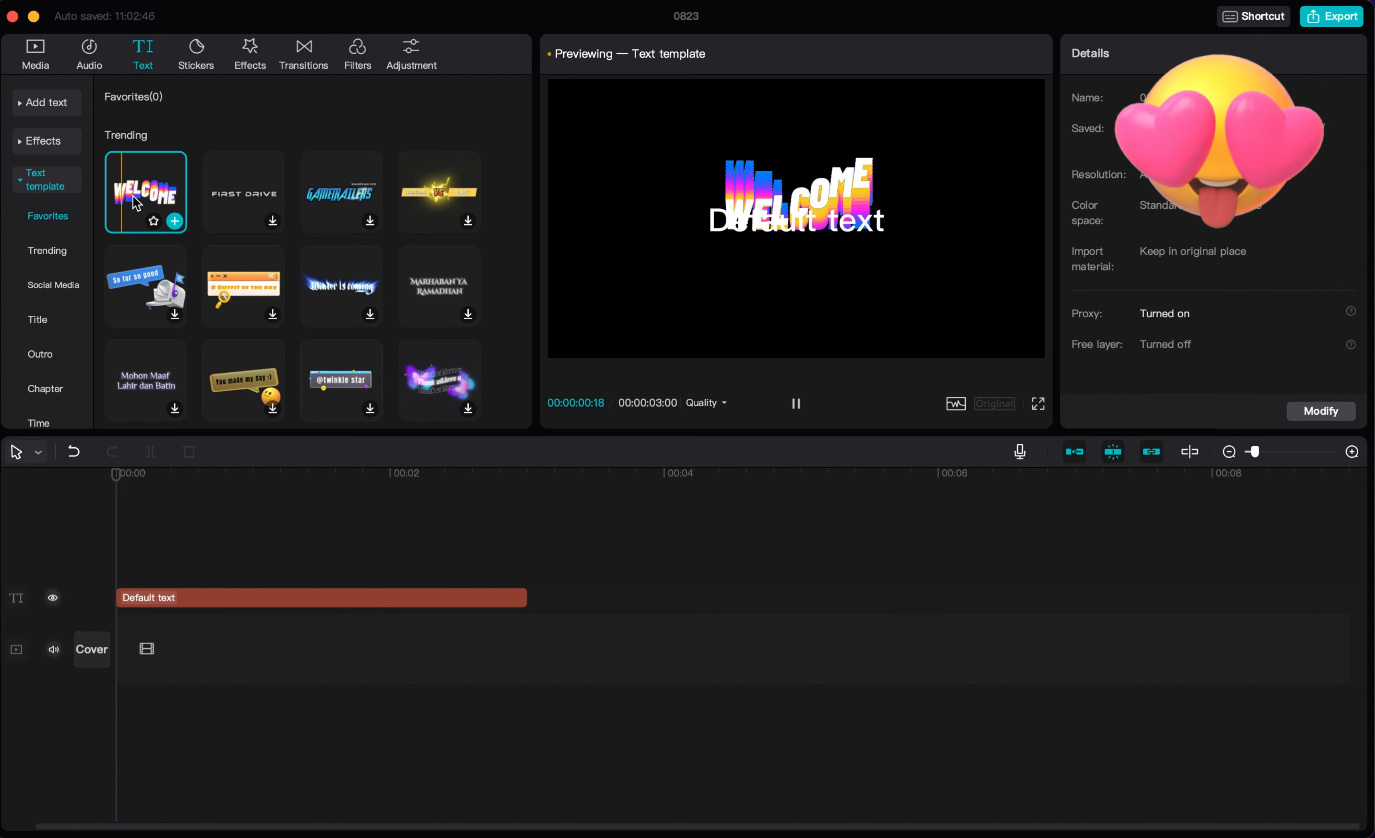
Step: Preview several trending text templates, such as Gametrailers, the Traditional VS Fancy banner, Winter is coming, So far so good and You made my day
{"action": "left_click", "coordinate": [235, 191]}
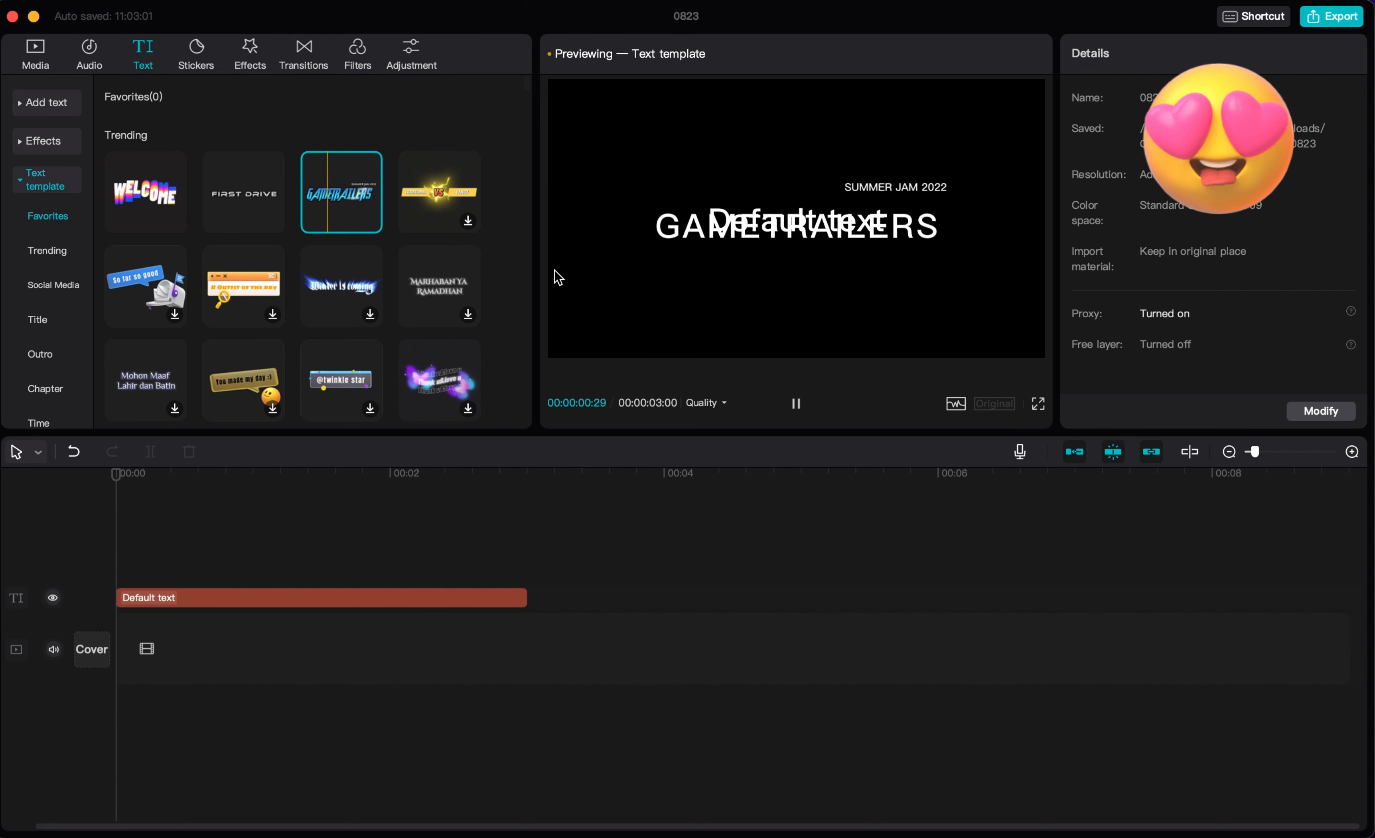
{"action": "left_click", "coordinate": [434, 203]}
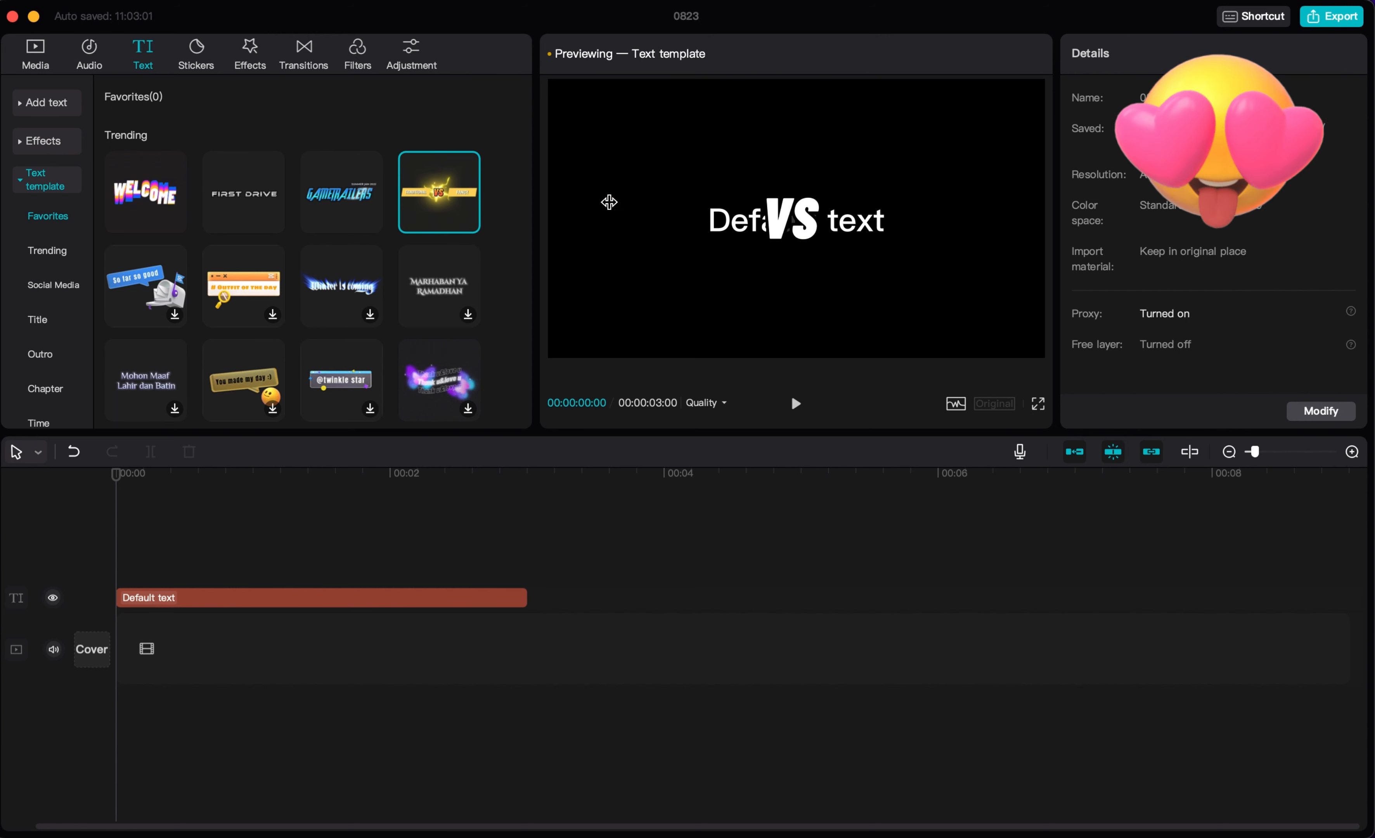
{"action": "left_click", "coordinate": [425, 194]}
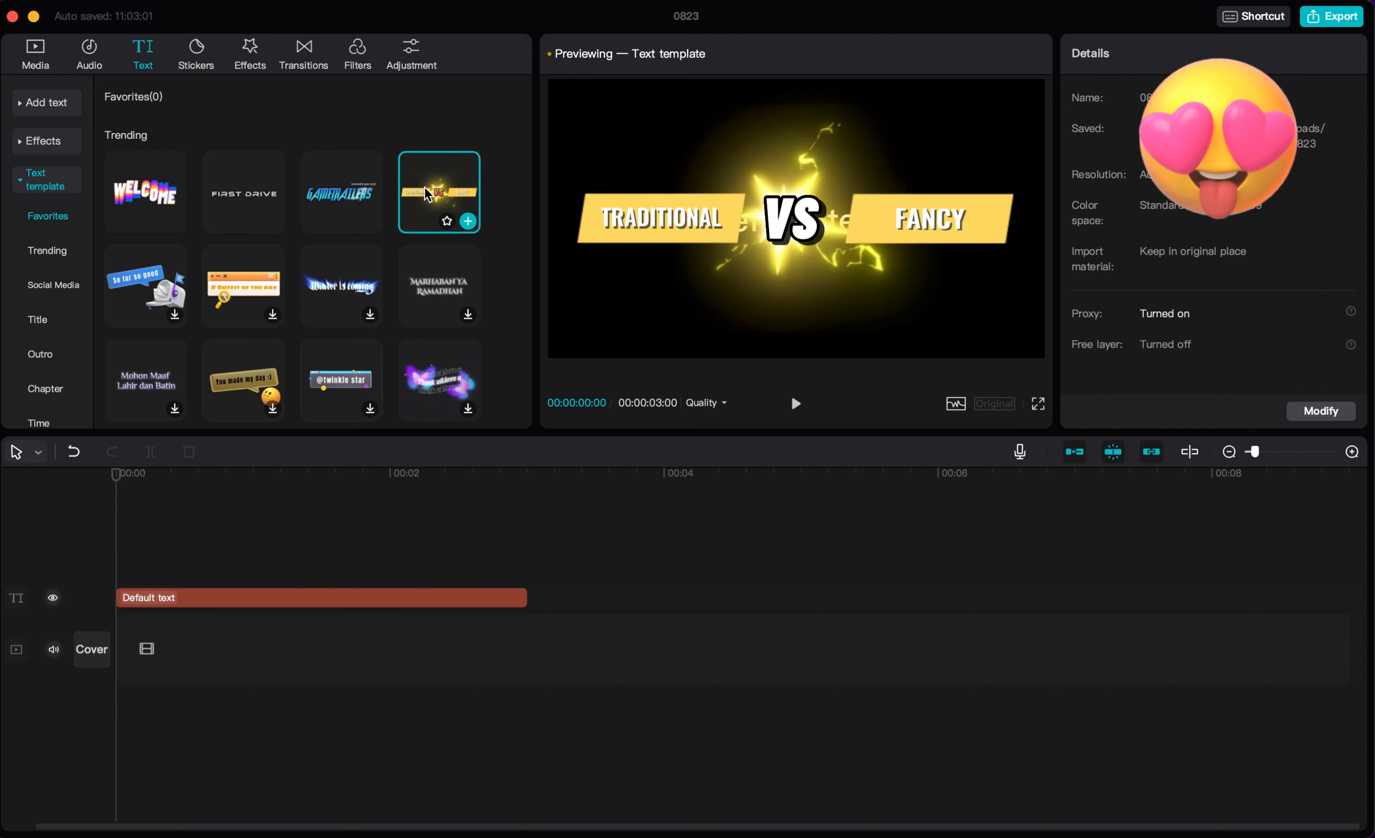
{"action": "left_click", "coordinate": [330, 289]}
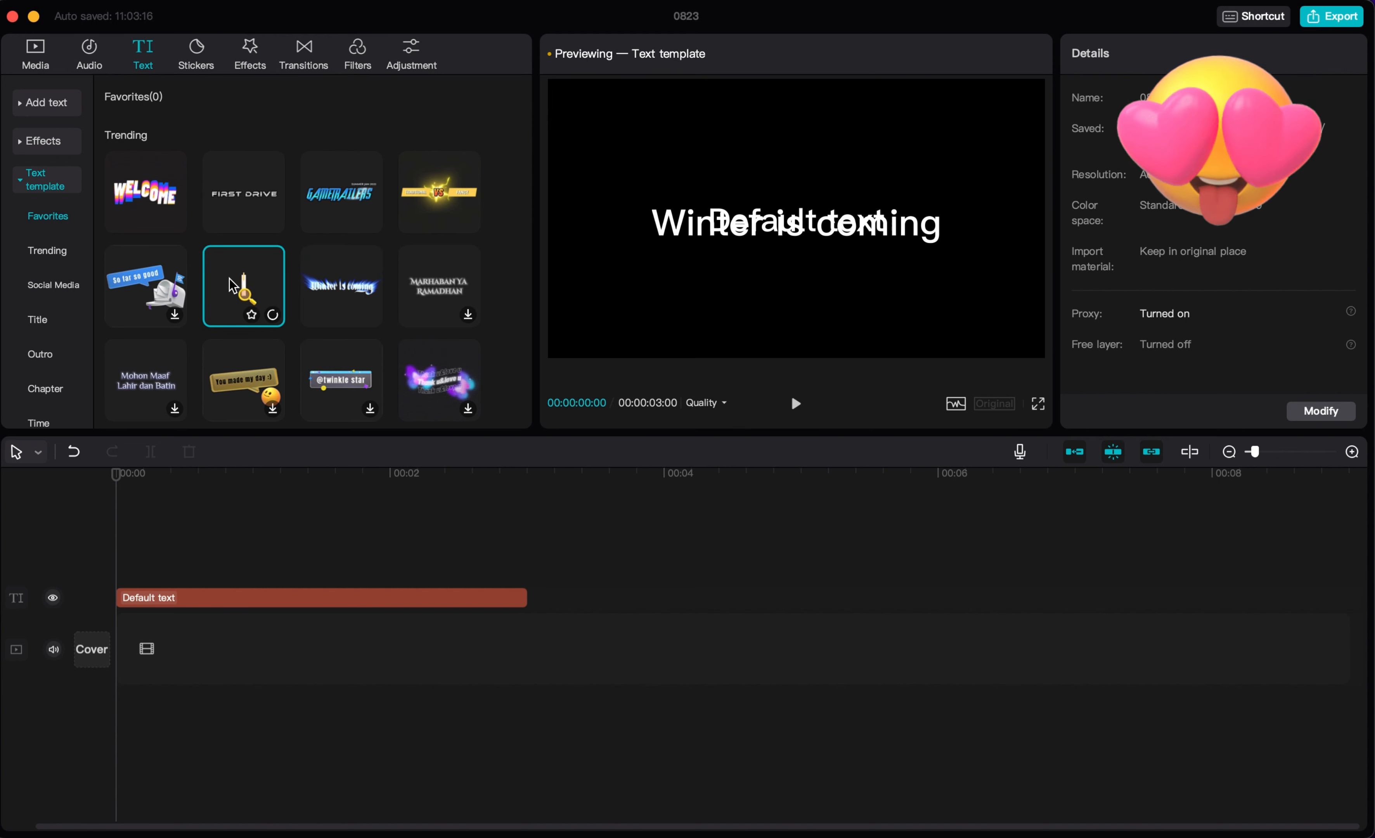
{"action": "left_click", "coordinate": [125, 291]}
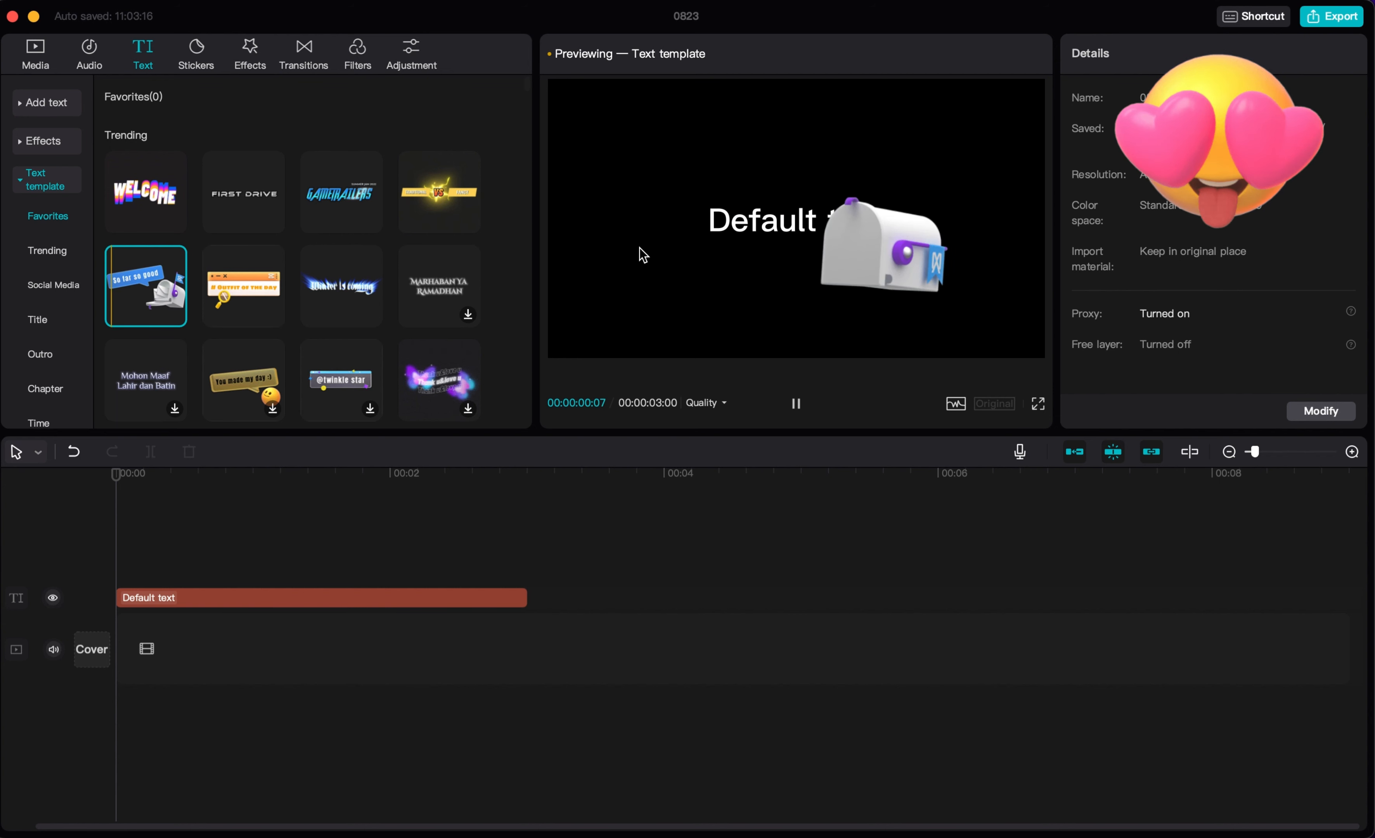
{"action": "left_click", "coordinate": [277, 373]}
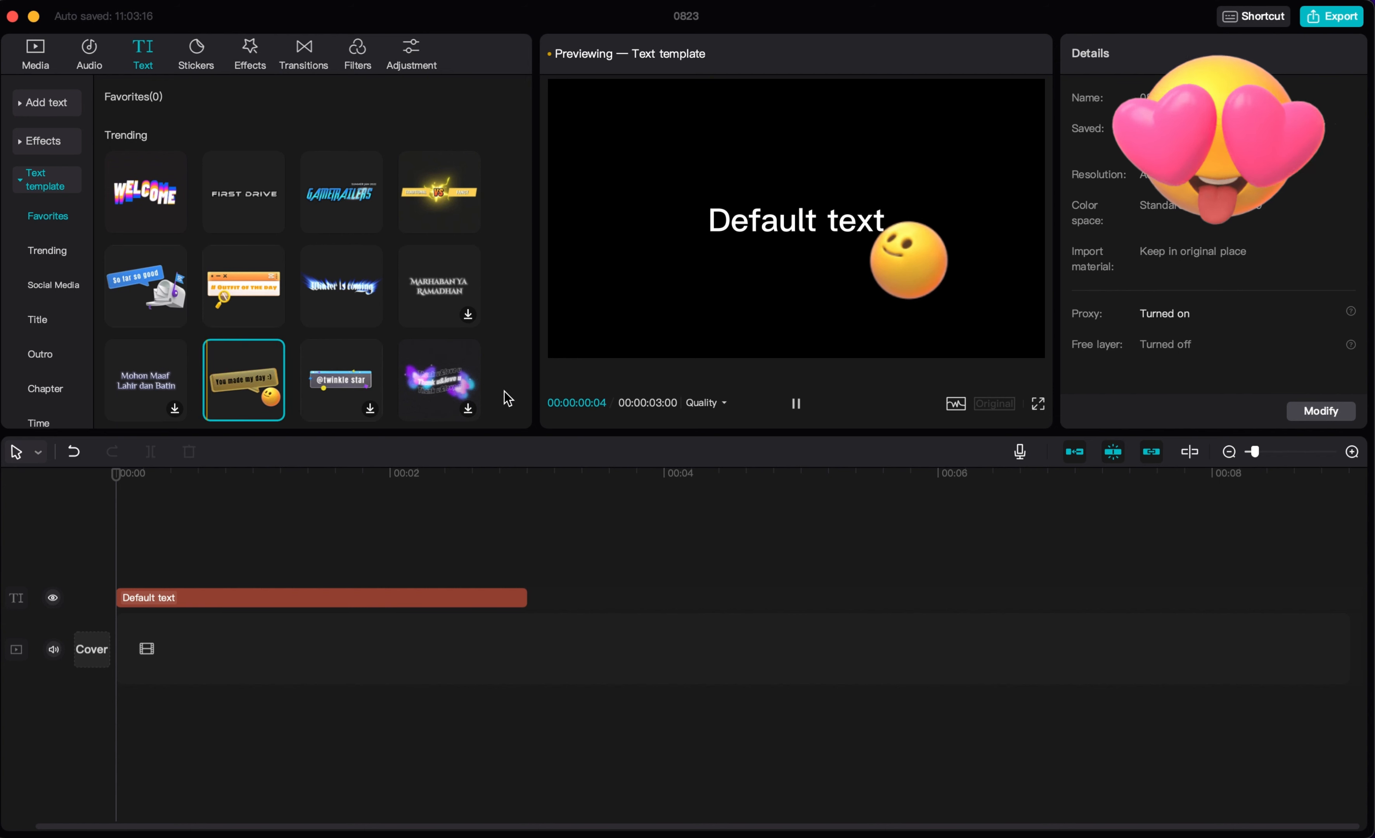
Step: Place the butterfly "Thank u&love u" text template at the start of the timeline and delete the Default text clip
{"action": "left_click", "coordinate": [445, 362]}
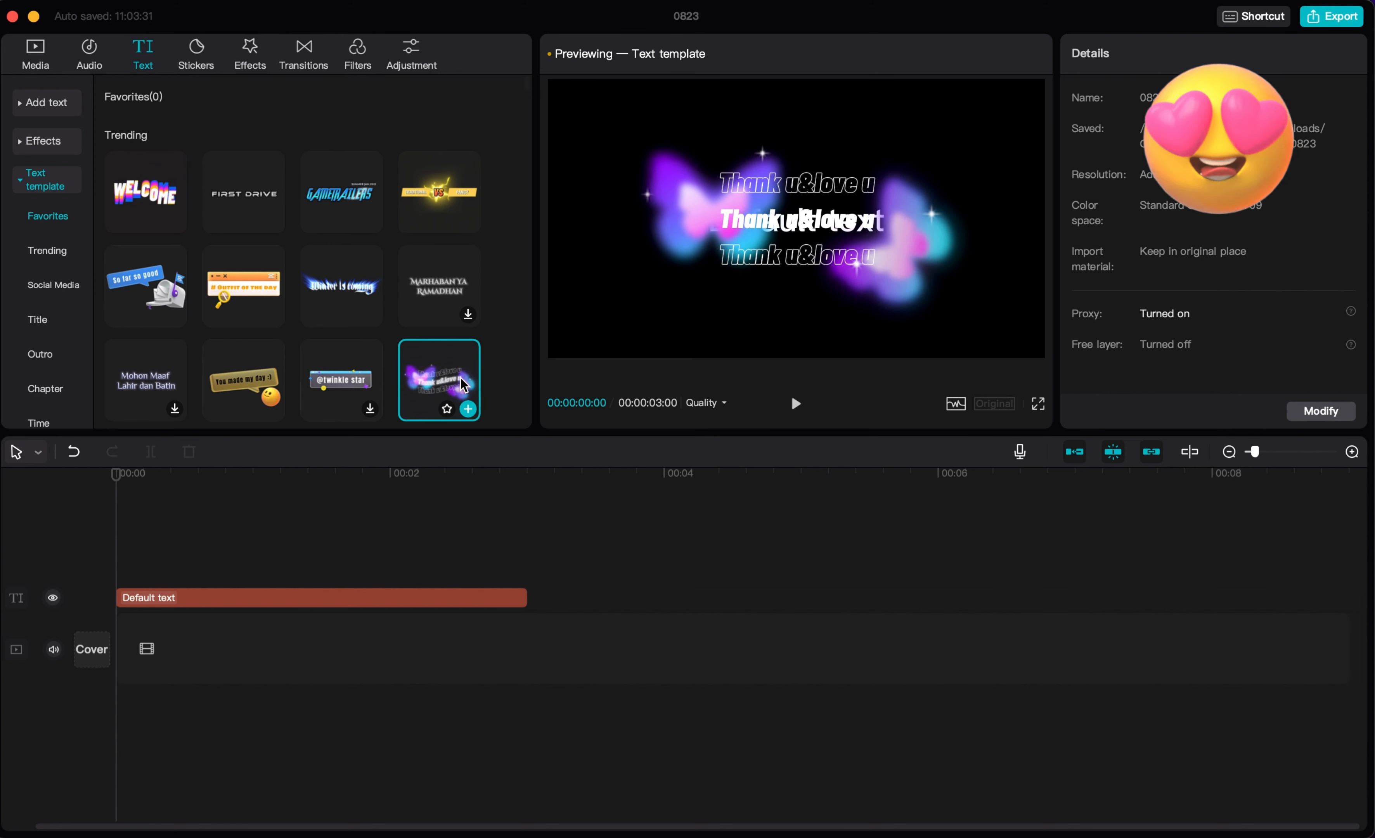
{"action": "left_click_drag", "start_coordinate": [462, 386], "coordinate": [115, 549]}
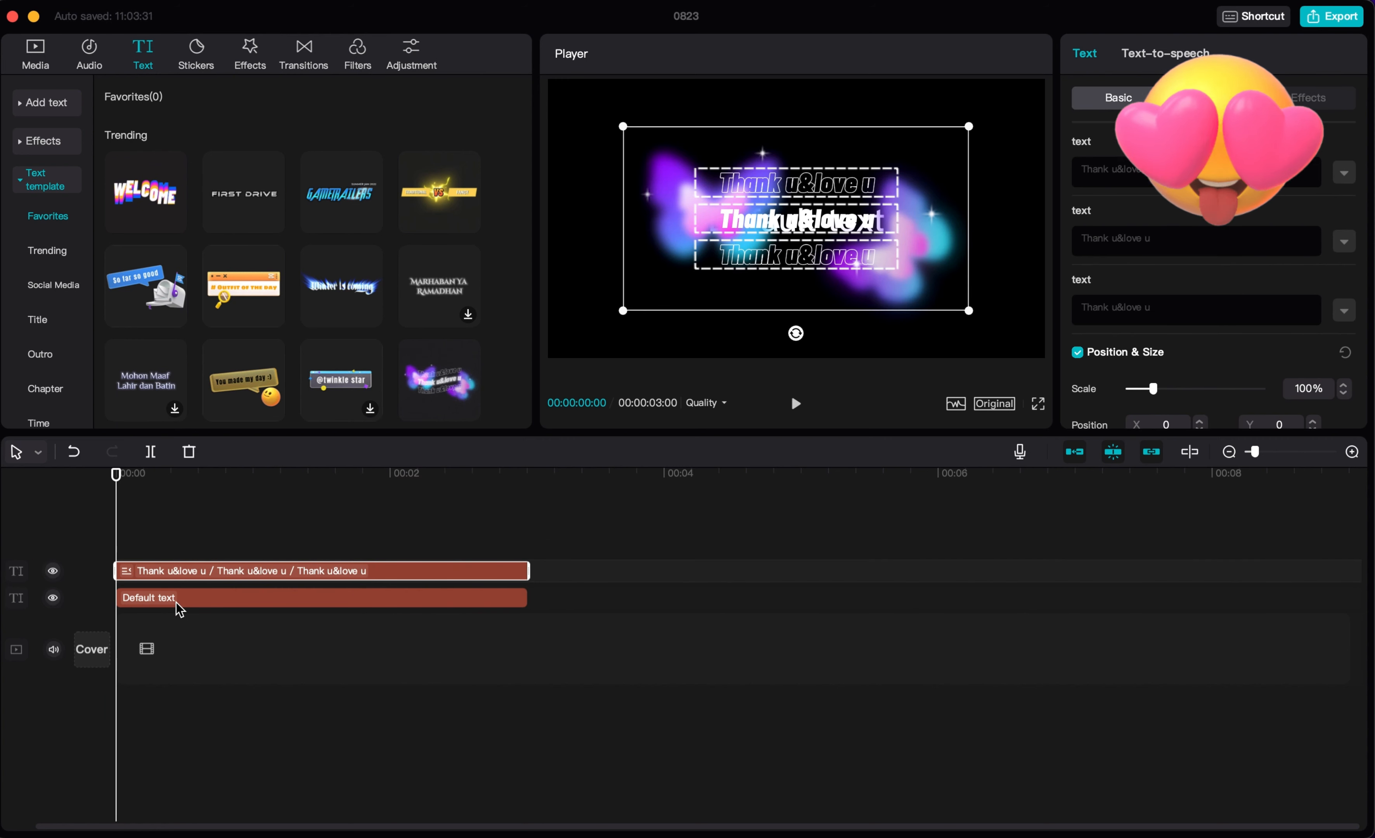
{"action": "left_click", "coordinate": [176, 603]}
{"action": "key", "text": "Delete"}
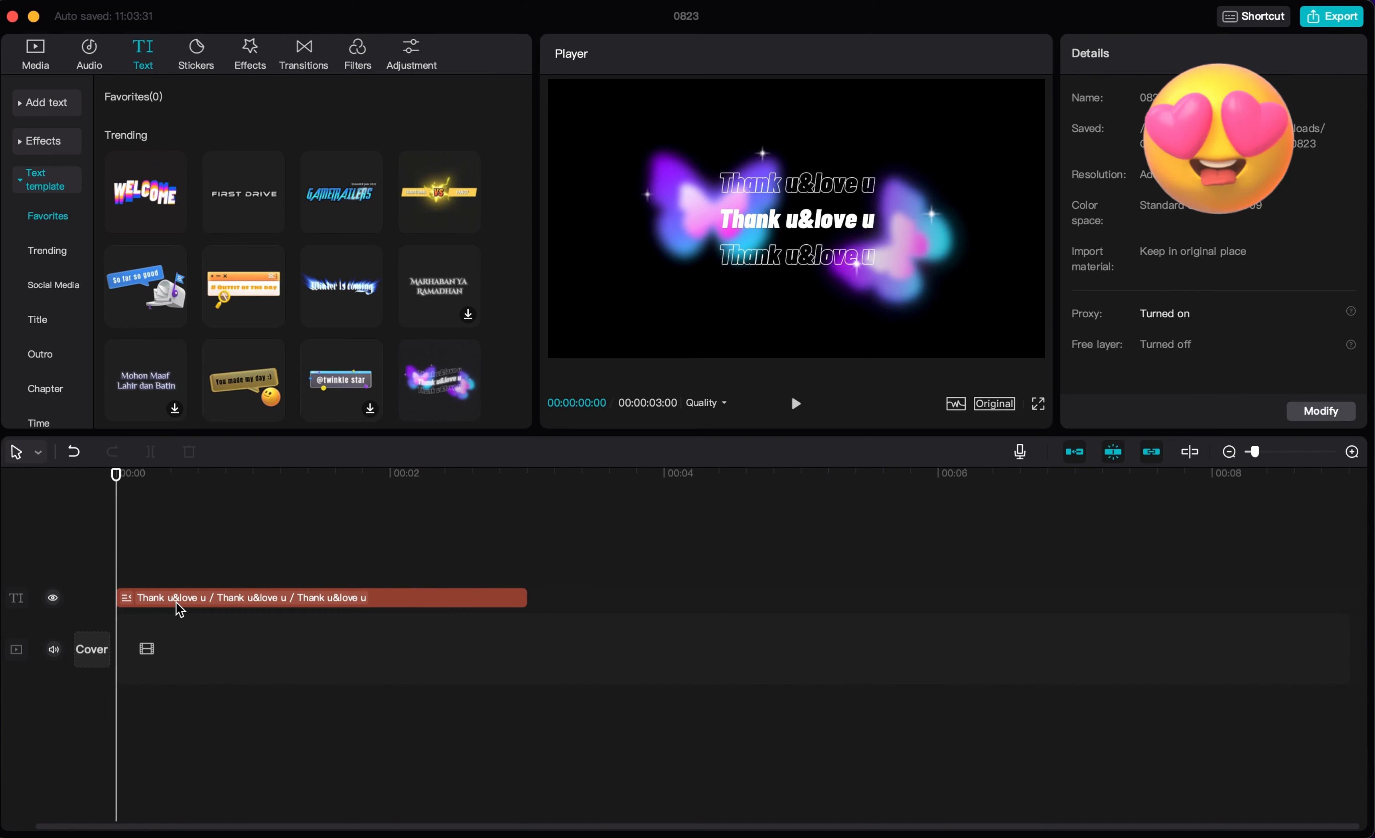
{"action": "left_click", "coordinate": [191, 526]}
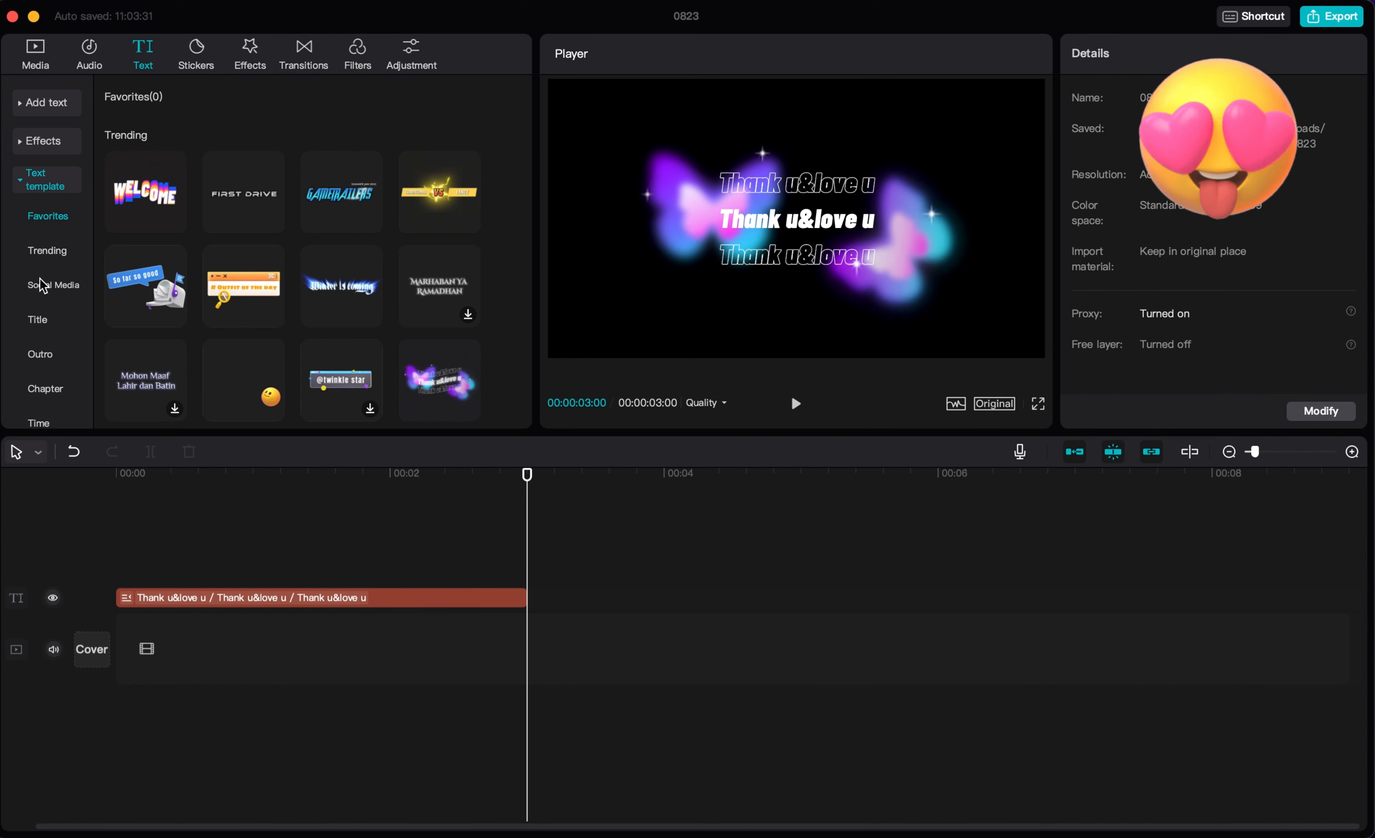
Step: Examine the other text template categories, from Trending through Bubble, and preview the white "I'm so happy." message template
{"action": "scroll", "coordinate": [220, 269], "scroll_direction": "down", "scroll_amount": 15}
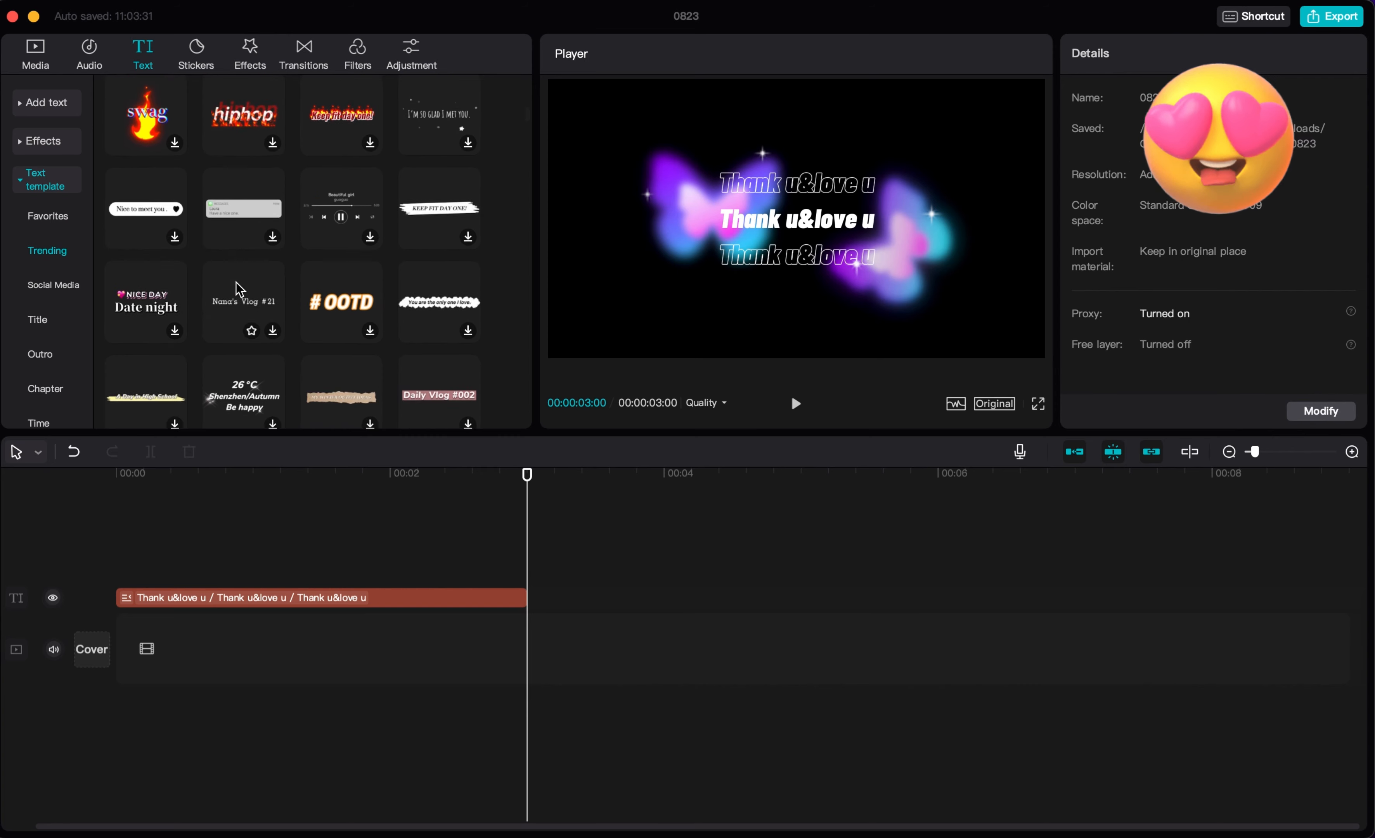
{"action": "scroll", "coordinate": [239, 289], "scroll_direction": "down", "scroll_amount": 12}
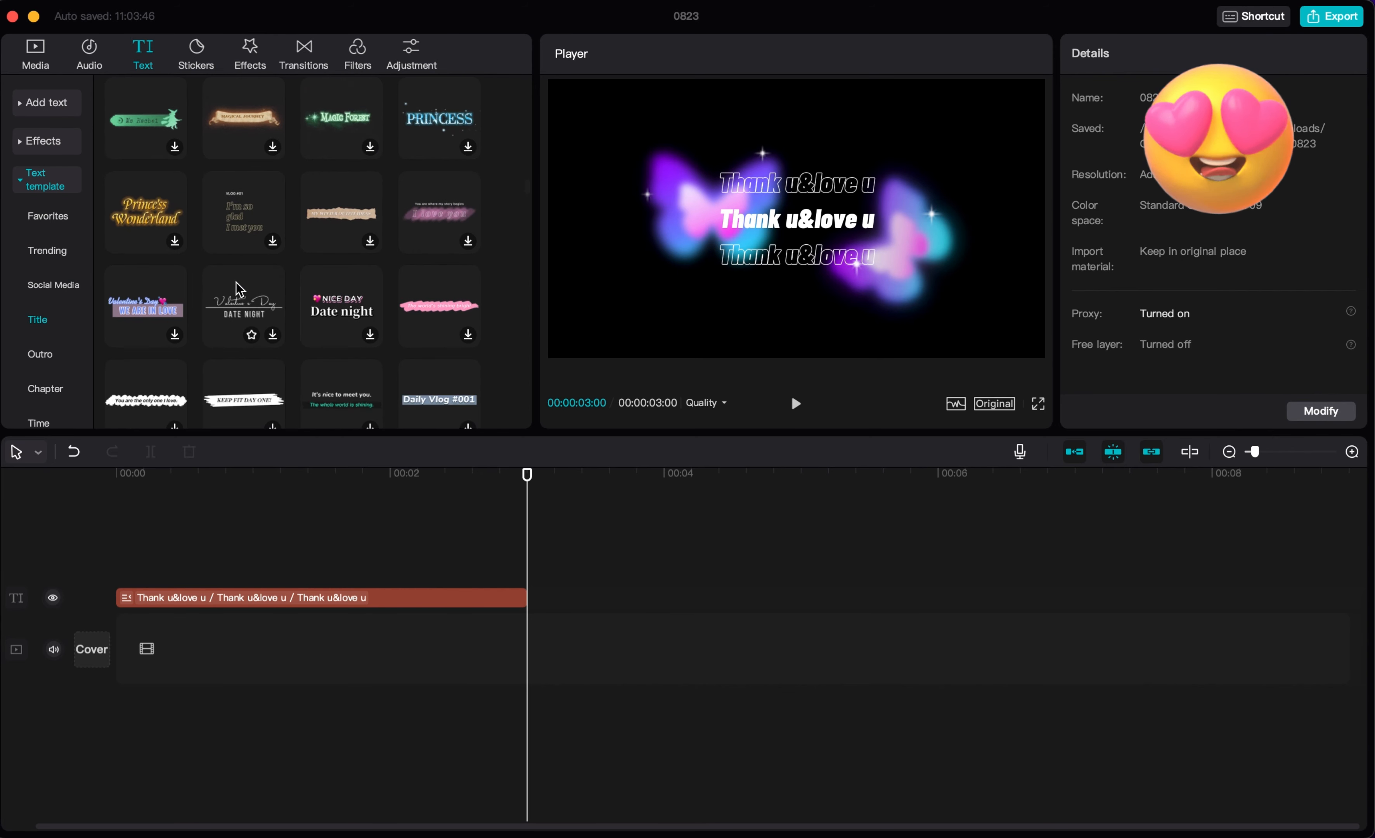
{"action": "scroll", "coordinate": [240, 289], "scroll_direction": "down", "scroll_amount": 5}
{"action": "scroll", "coordinate": [240, 289], "scroll_direction": "down", "scroll_amount": 10}
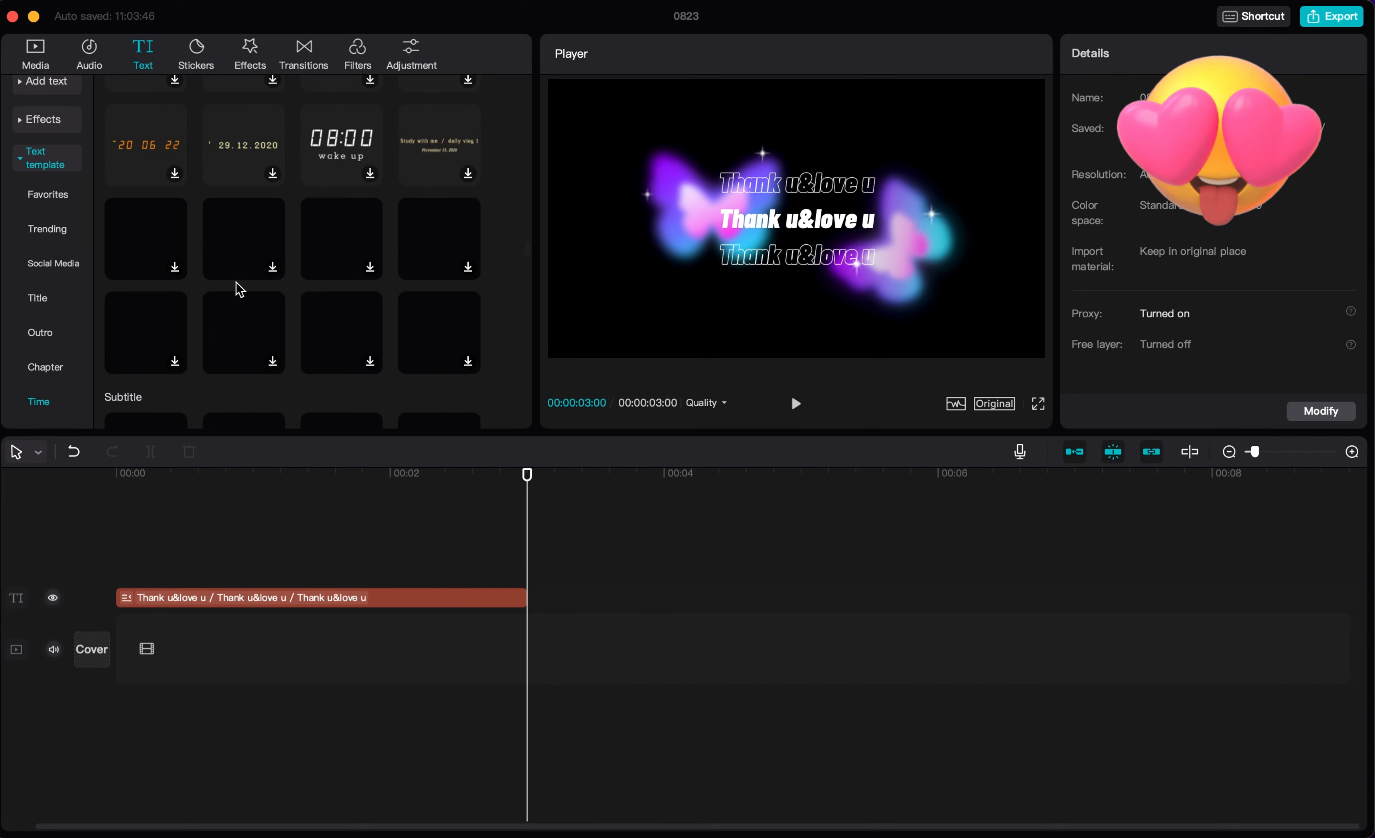
{"action": "scroll", "coordinate": [240, 289], "scroll_direction": "down", "scroll_amount": 8}
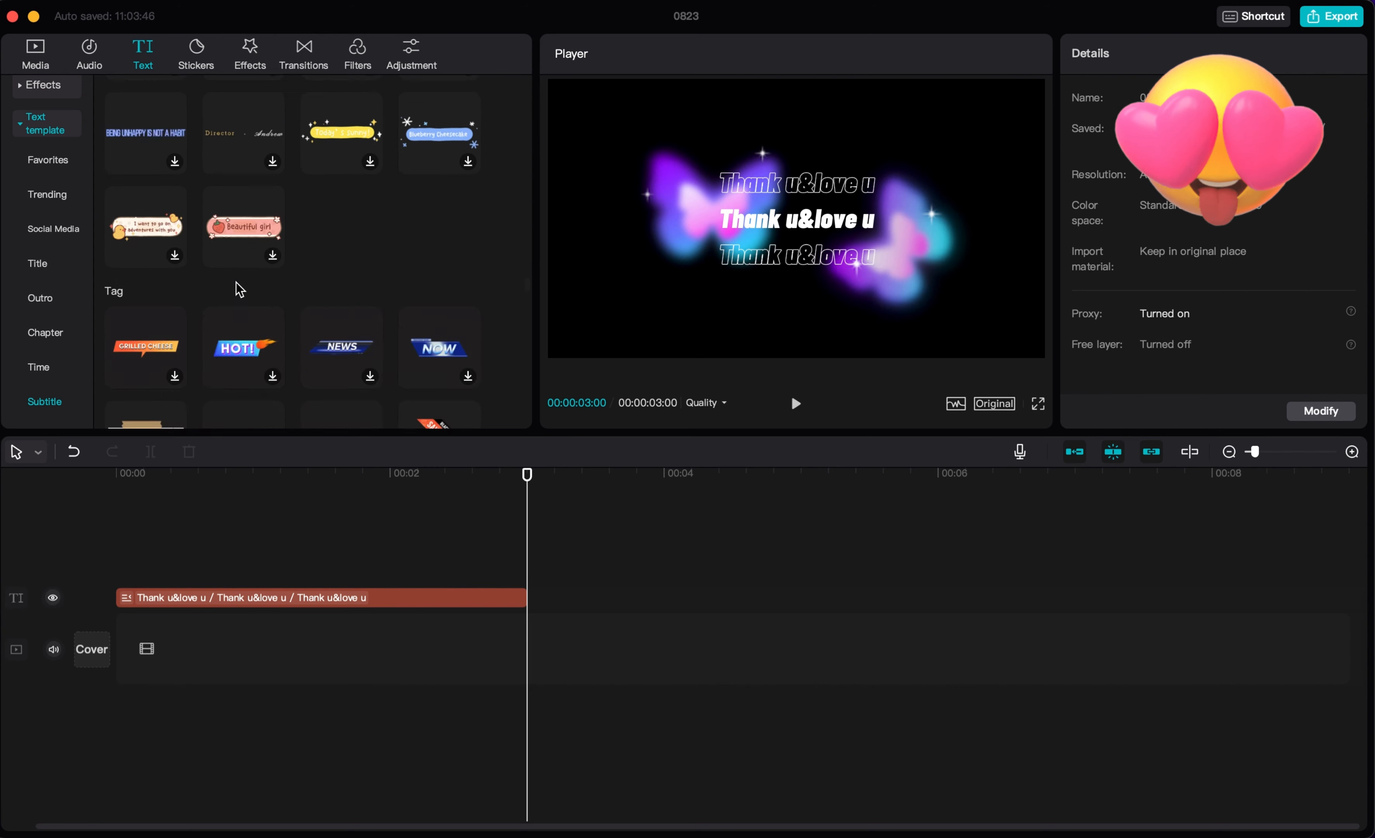
{"action": "scroll", "coordinate": [240, 289], "scroll_direction": "down", "scroll_amount": 10}
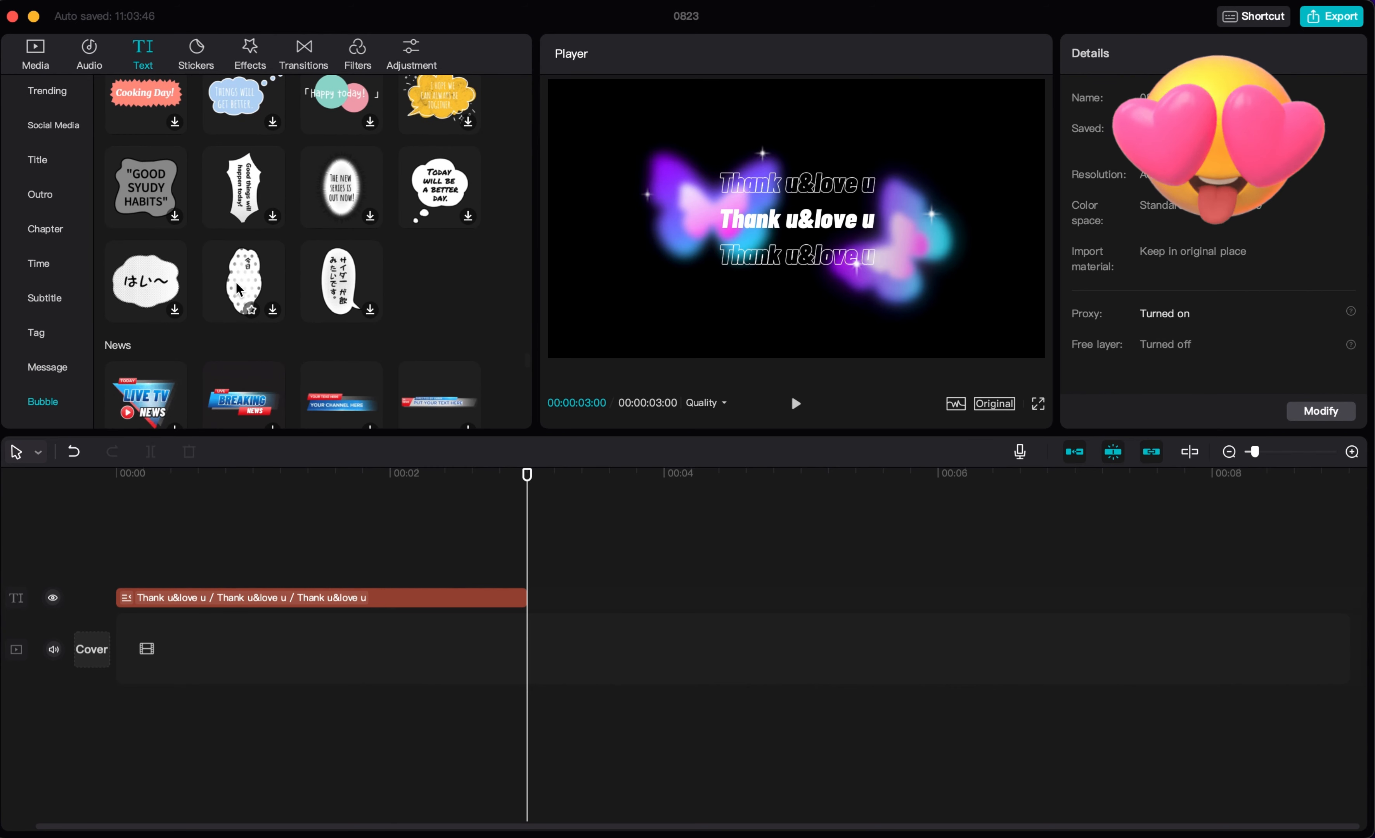
{"action": "scroll", "coordinate": [238, 289], "scroll_direction": "up", "scroll_amount": 8}
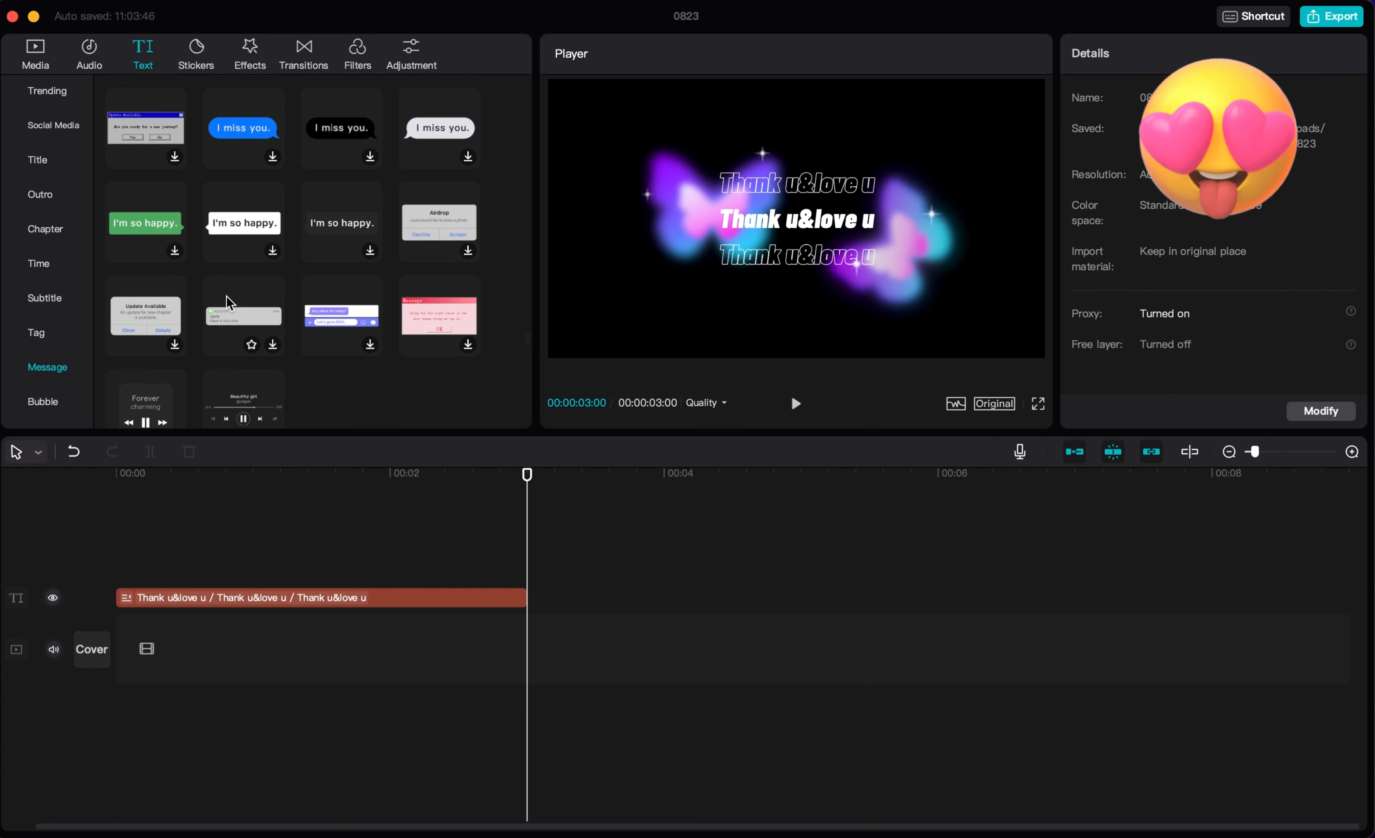
{"action": "left_click", "coordinate": [235, 232]}
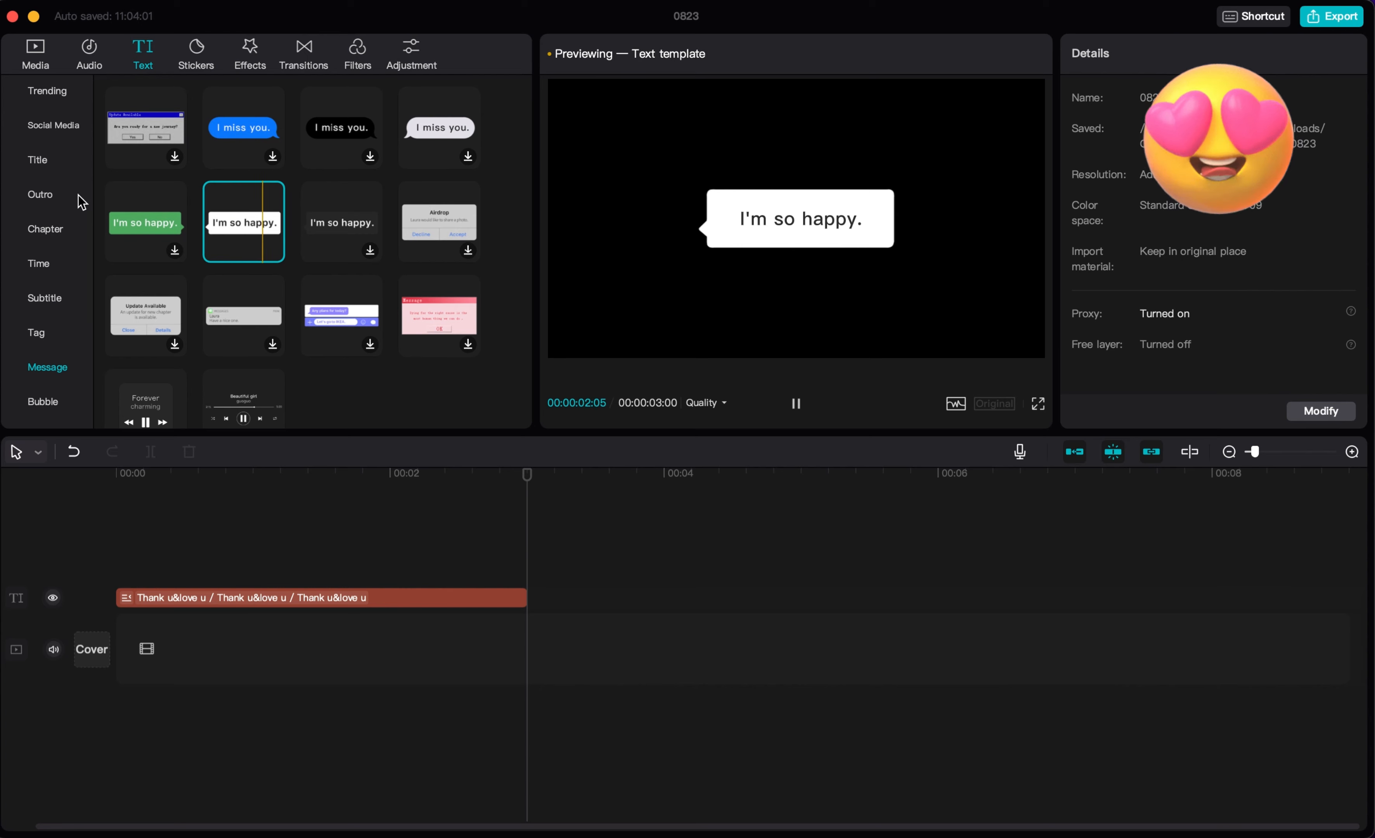
{"action": "scroll", "coordinate": [55, 138], "scroll_direction": "up", "scroll_amount": 4}
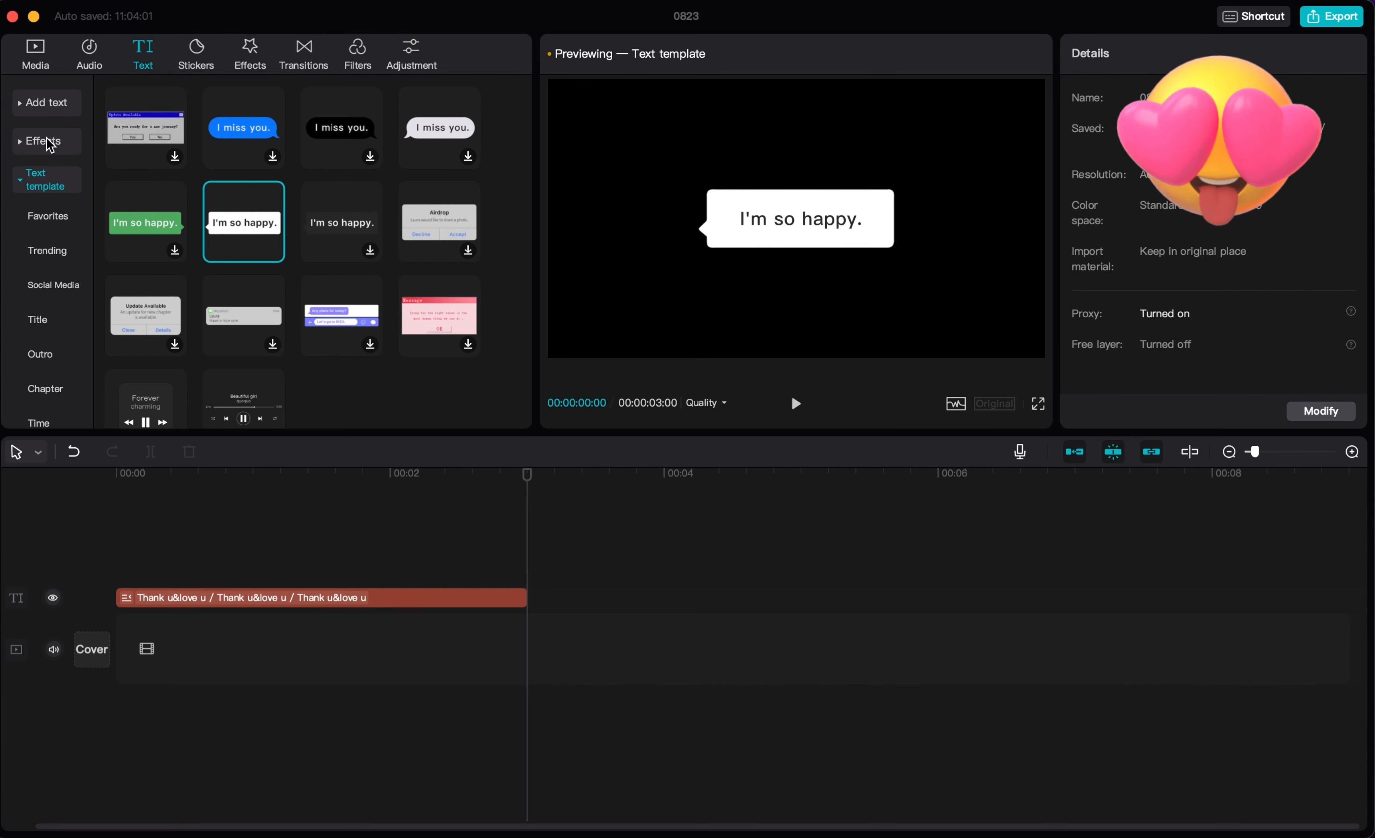
Step: Look through the text effects library, covering the Trending, Basic, Luminance, Multicolor and single-colour styles
{"action": "left_click", "coordinate": [49, 145]}
{"action": "scroll", "coordinate": [246, 332], "scroll_direction": "down", "scroll_amount": 10}
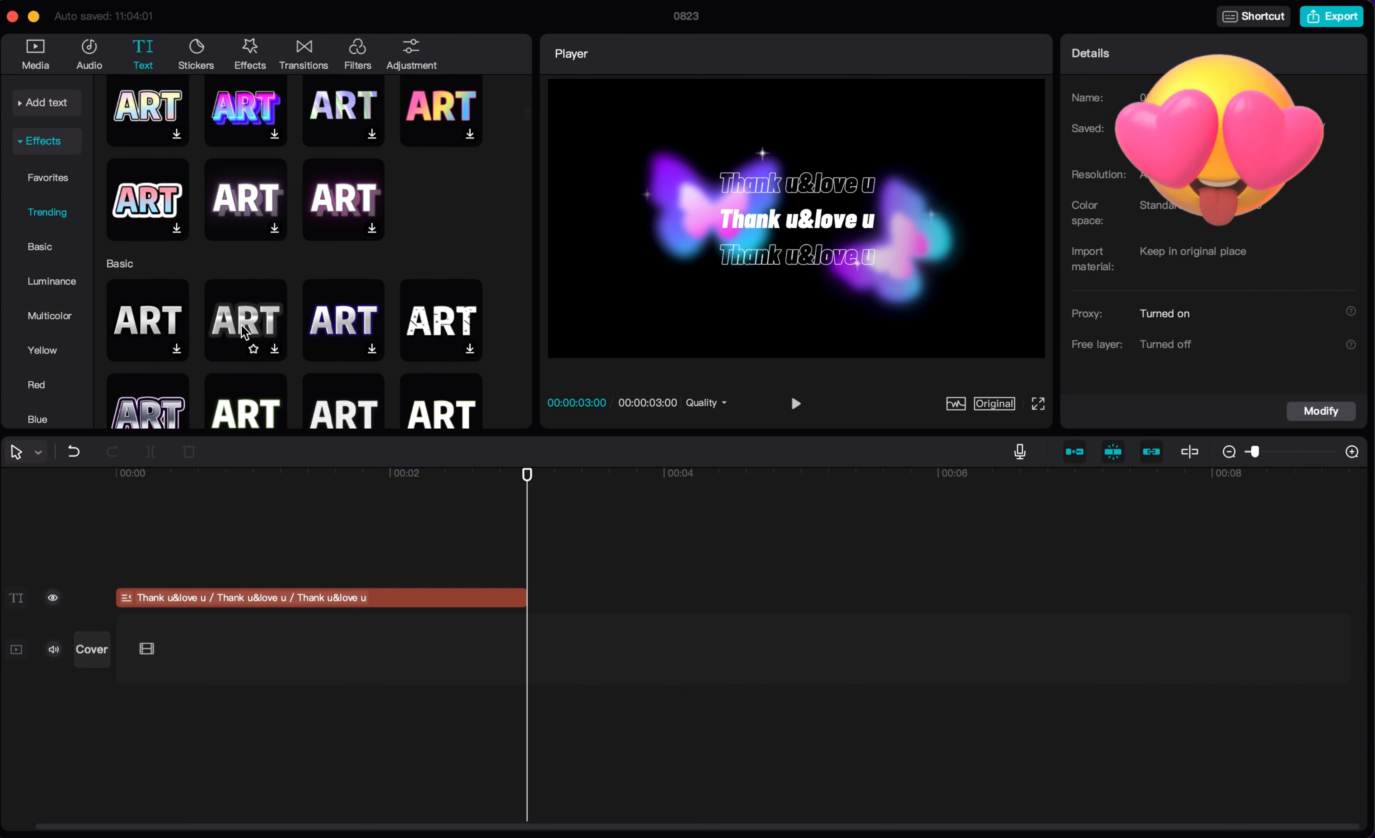
{"action": "scroll", "coordinate": [246, 332], "scroll_direction": "down", "scroll_amount": 10}
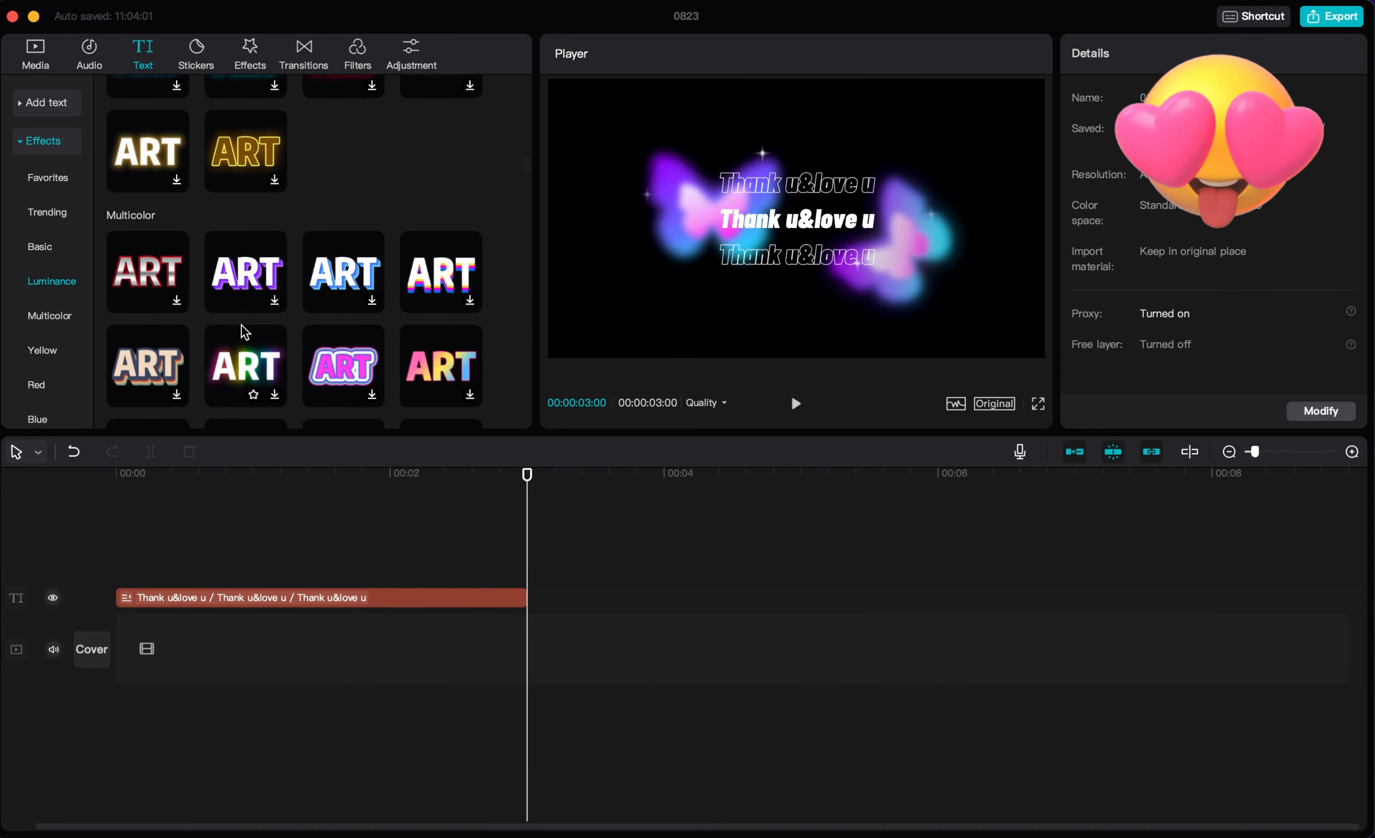
{"action": "scroll", "coordinate": [245, 332], "scroll_direction": "down", "scroll_amount": 10}
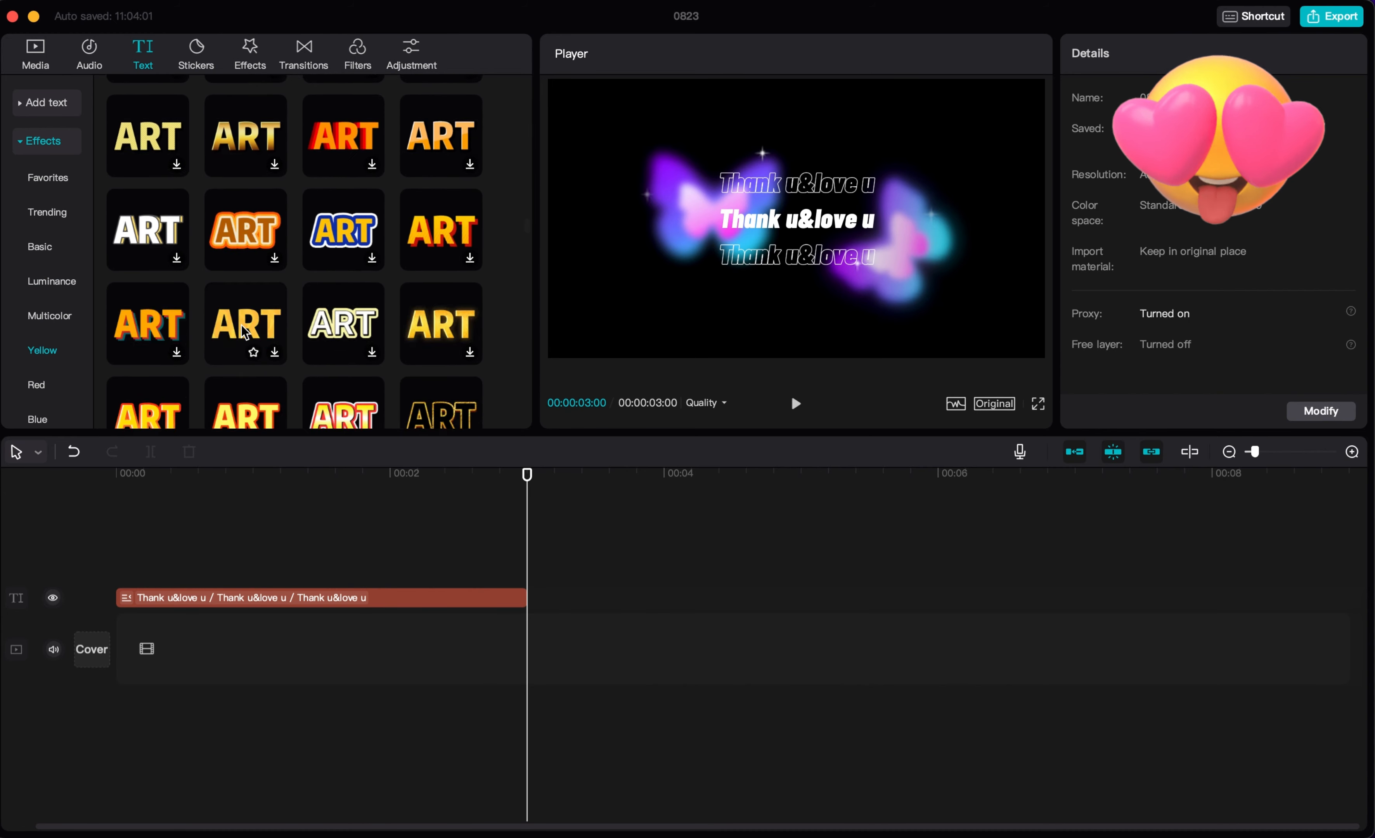
{"action": "scroll", "coordinate": [245, 332], "scroll_direction": "down", "scroll_amount": 10}
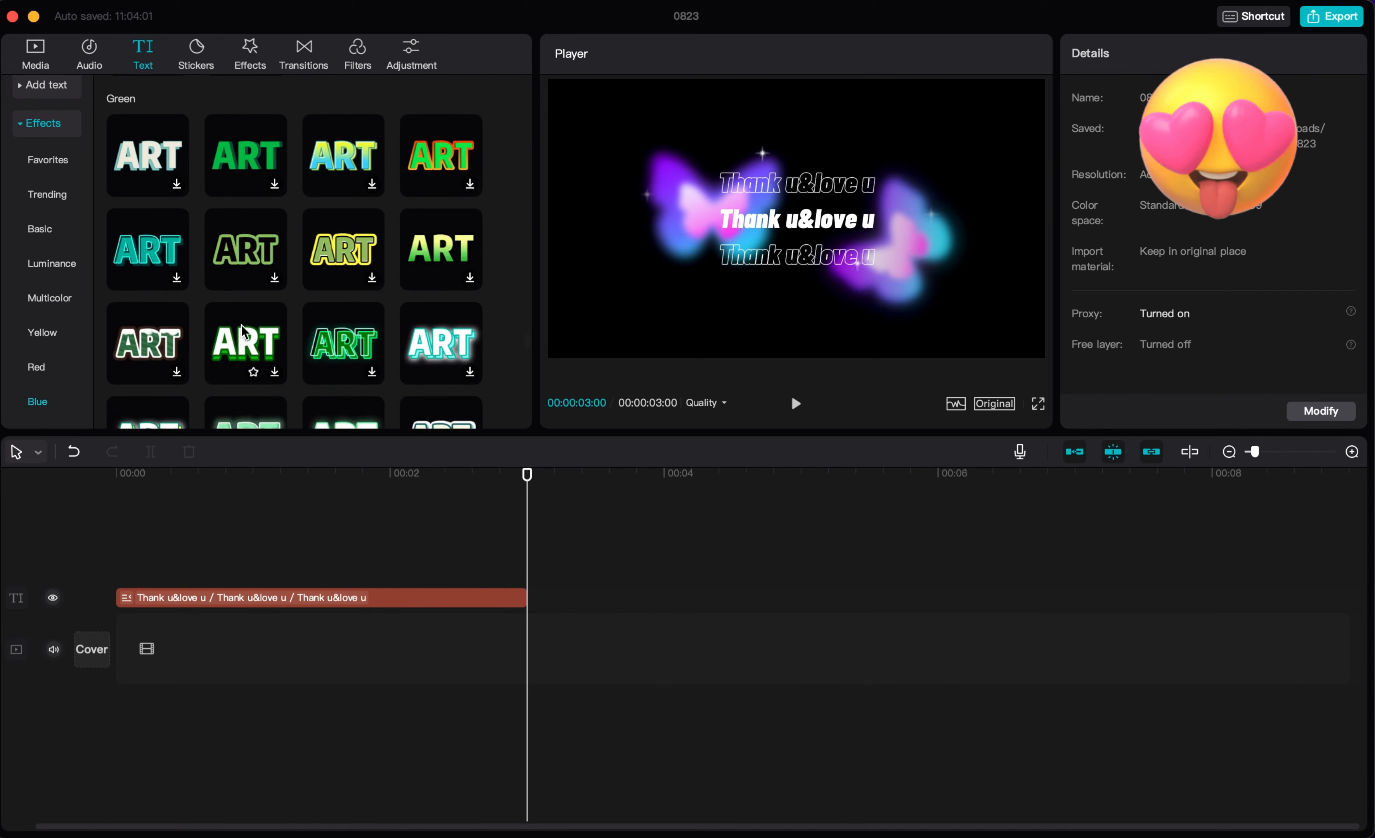
{"action": "scroll", "coordinate": [243, 331], "scroll_direction": "up", "scroll_amount": 10}
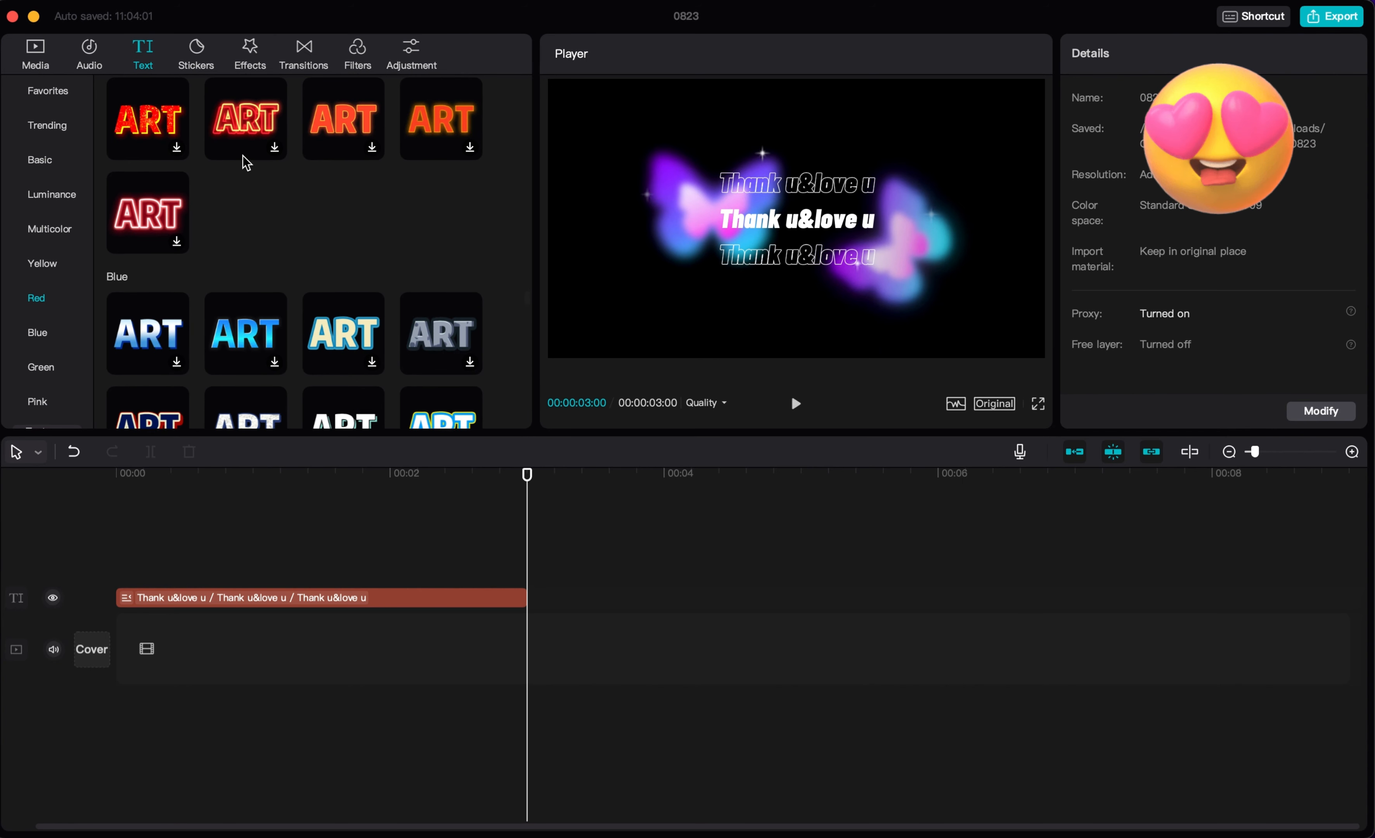
Step: Add the trending laughing-with-tears emoji sticker on a track above the text clip, starting about 9 frames in
{"action": "left_click", "coordinate": [194, 54]}
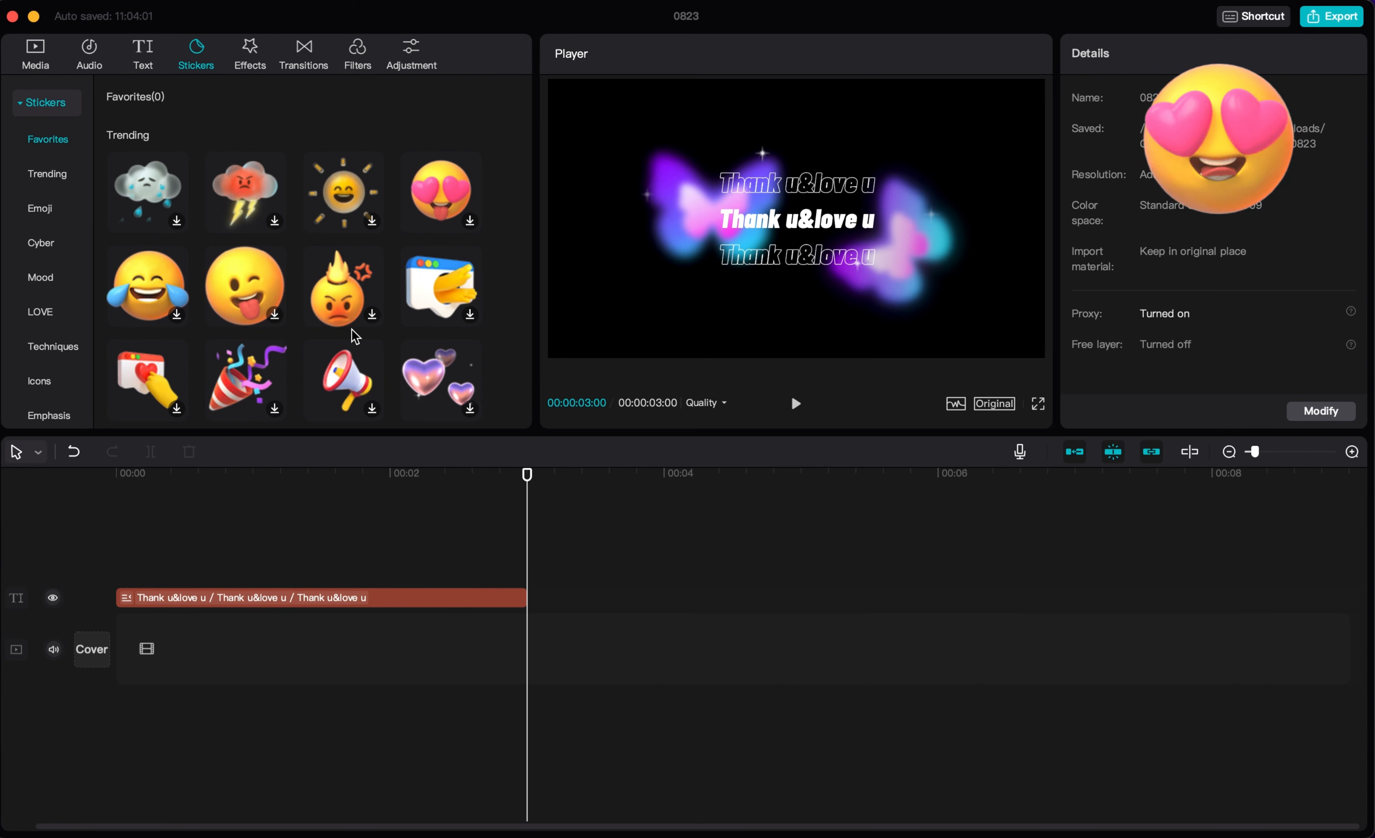
{"action": "scroll", "coordinate": [351, 329], "scroll_direction": "down", "scroll_amount": 2}
{"action": "scroll", "coordinate": [351, 328], "scroll_direction": "up", "scroll_amount": 2}
{"action": "left_click", "coordinate": [182, 311]}
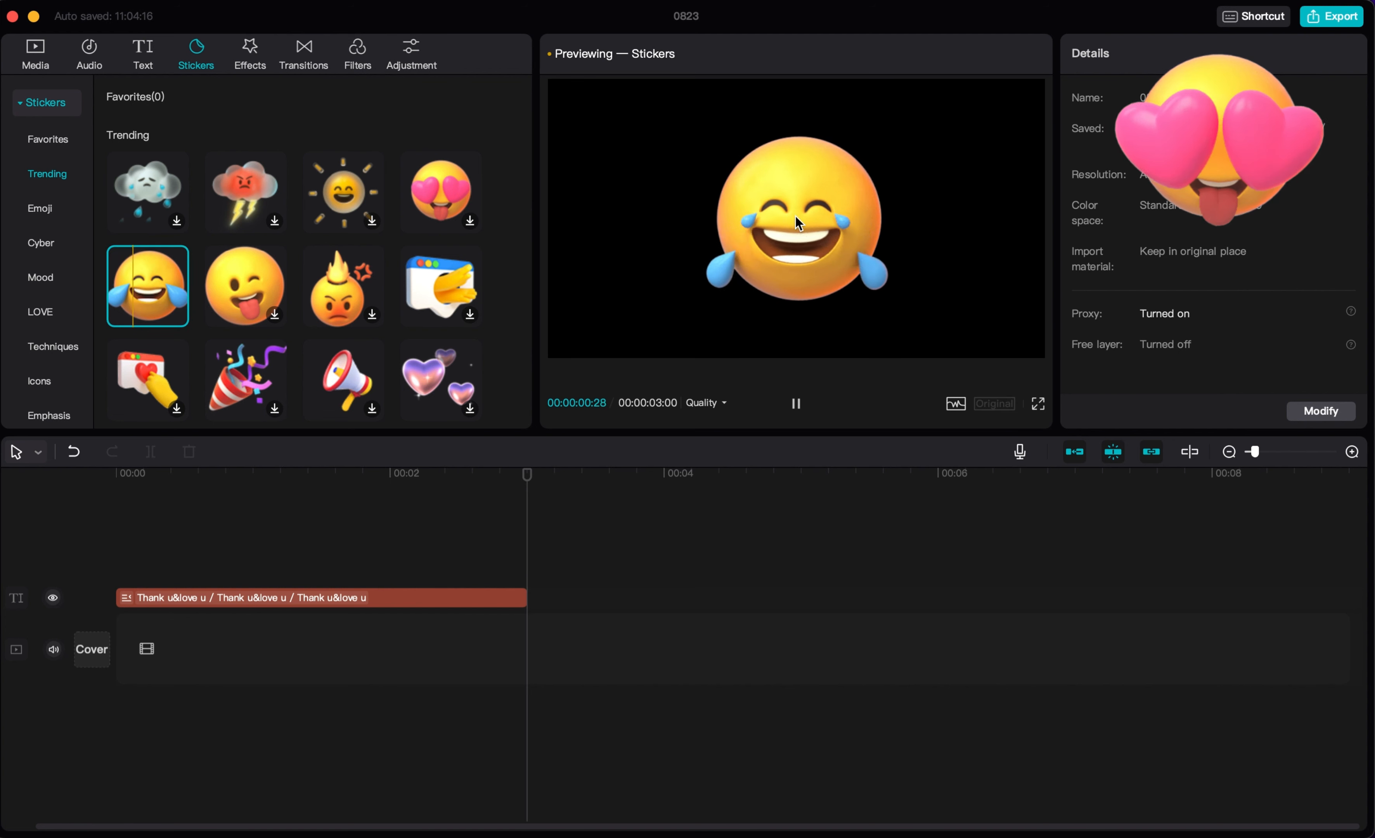
{"action": "left_click_drag", "start_coordinate": [148, 286], "coordinate": [156, 521]}
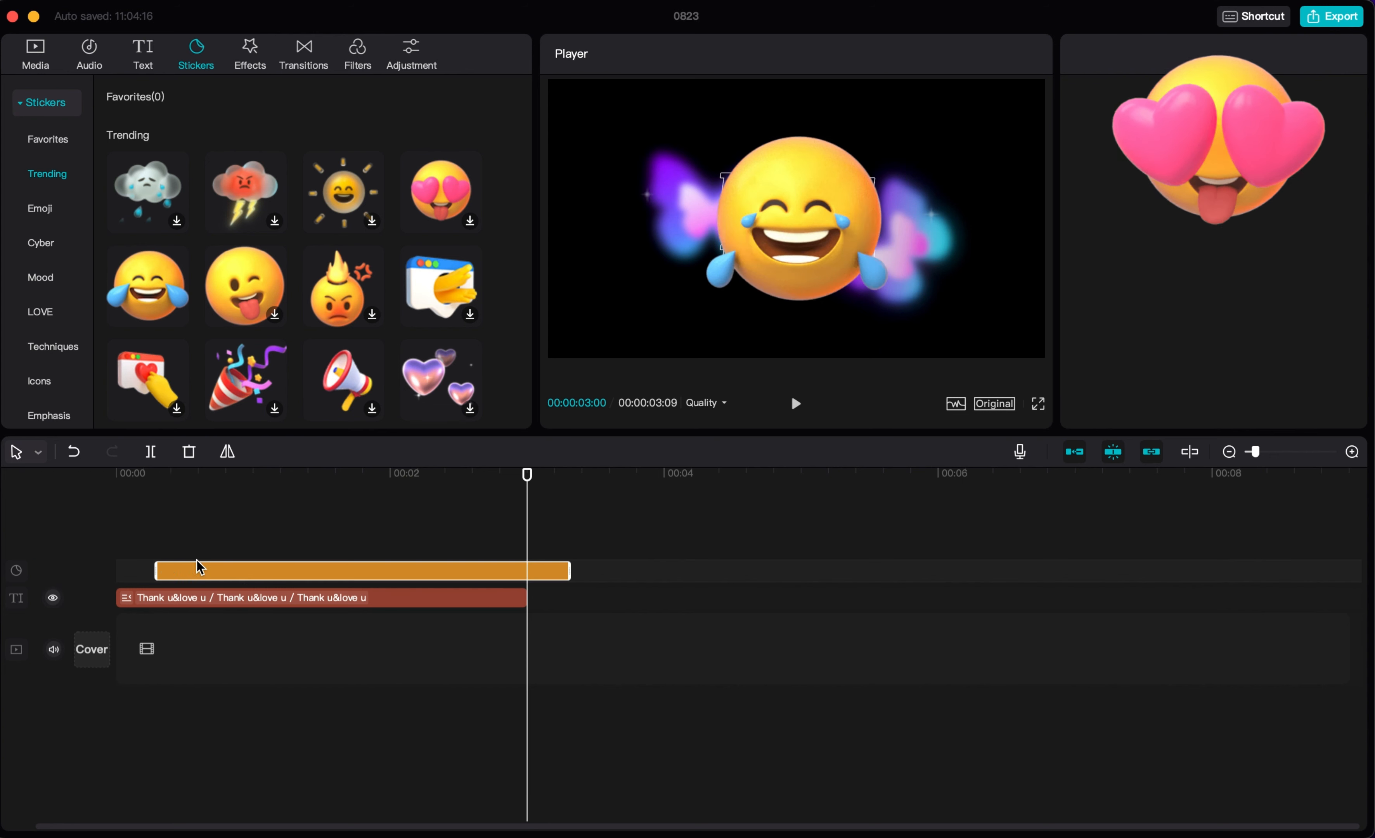
Step: Shrink the laughing emoji sticker to roughly half size and place it in the lower-left corner of the video frame
{"action": "left_click", "coordinate": [160, 533]}
{"action": "key", "text": "space"}
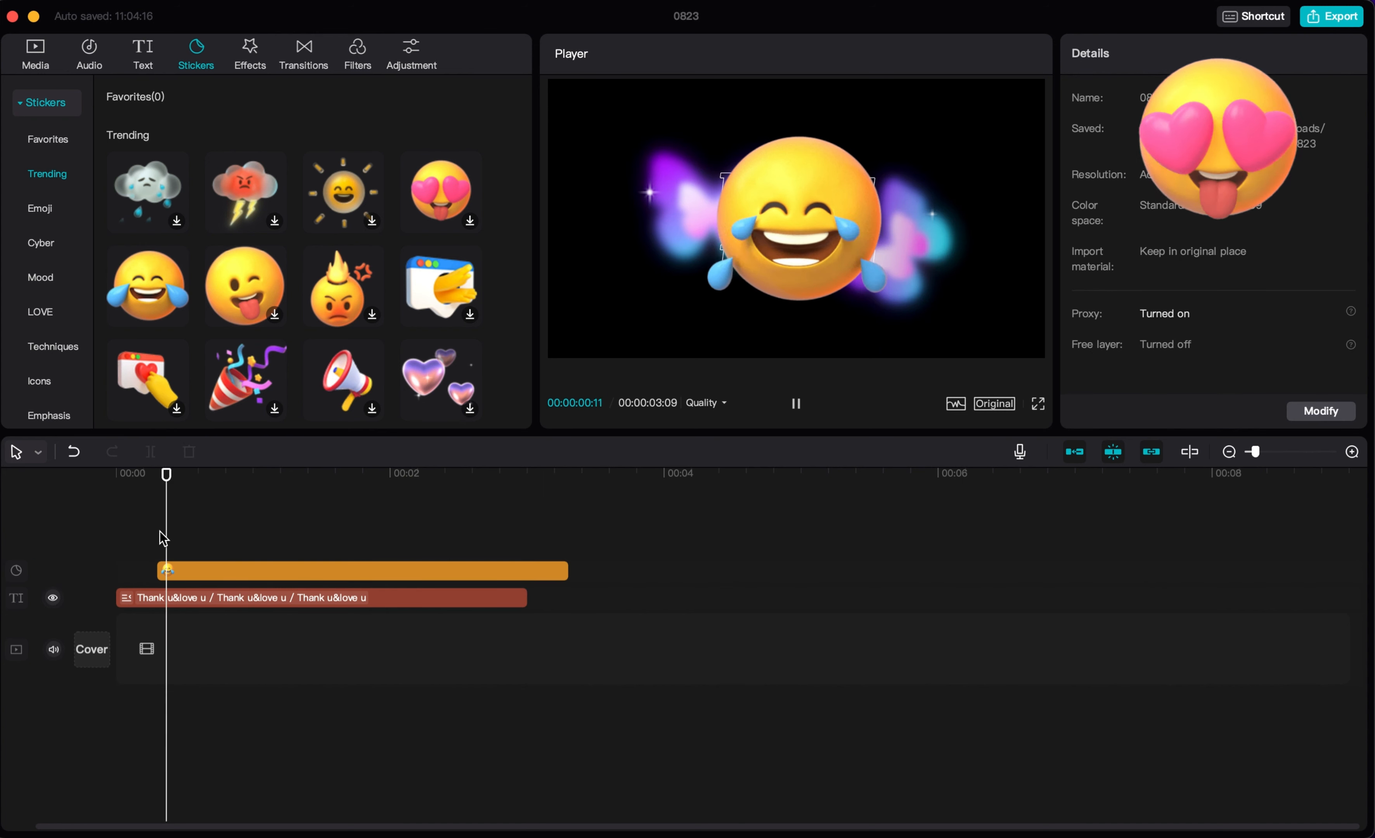
{"action": "key", "text": "space"}
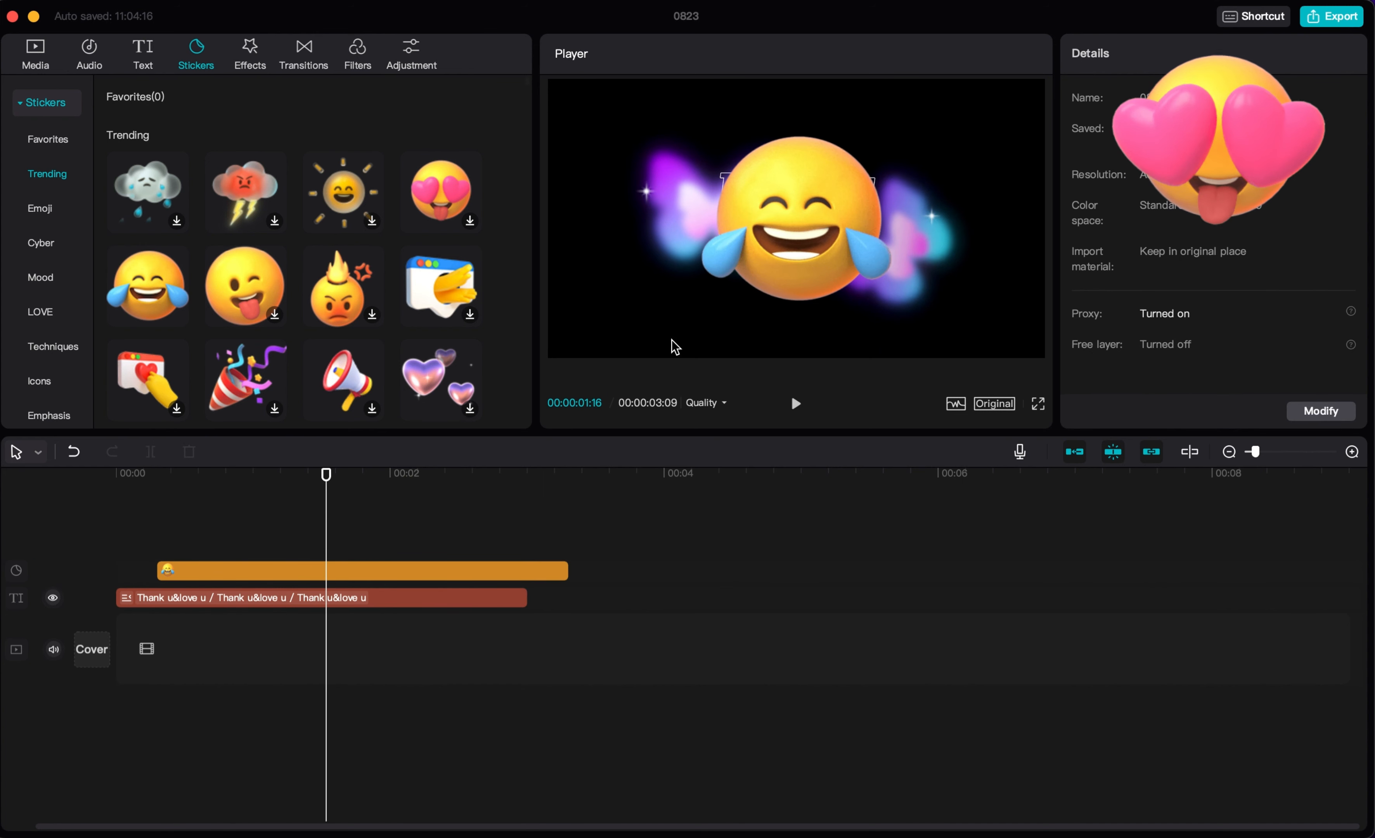
{"action": "left_click", "coordinate": [827, 214]}
{"action": "left_click_drag", "start_coordinate": [892, 301], "coordinate": [862, 273]}
{"action": "left_click_drag", "start_coordinate": [805, 228], "coordinate": [626, 305]}
{"action": "left_click", "coordinate": [830, 310]}
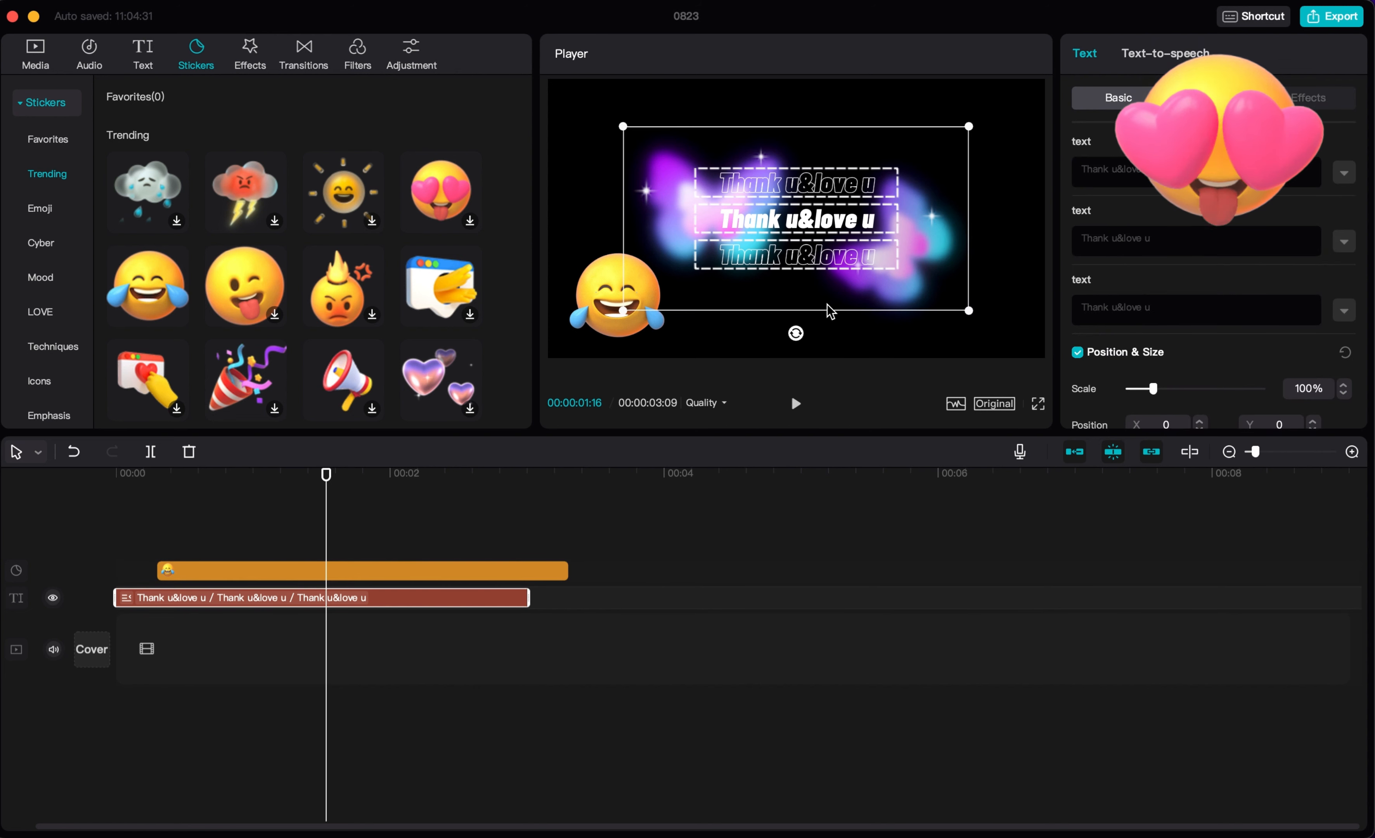
{"action": "left_click", "coordinate": [823, 334]}
Step: Play back the timeline from the start to review the text template and sticker animations together
{"action": "key", "text": "space"}
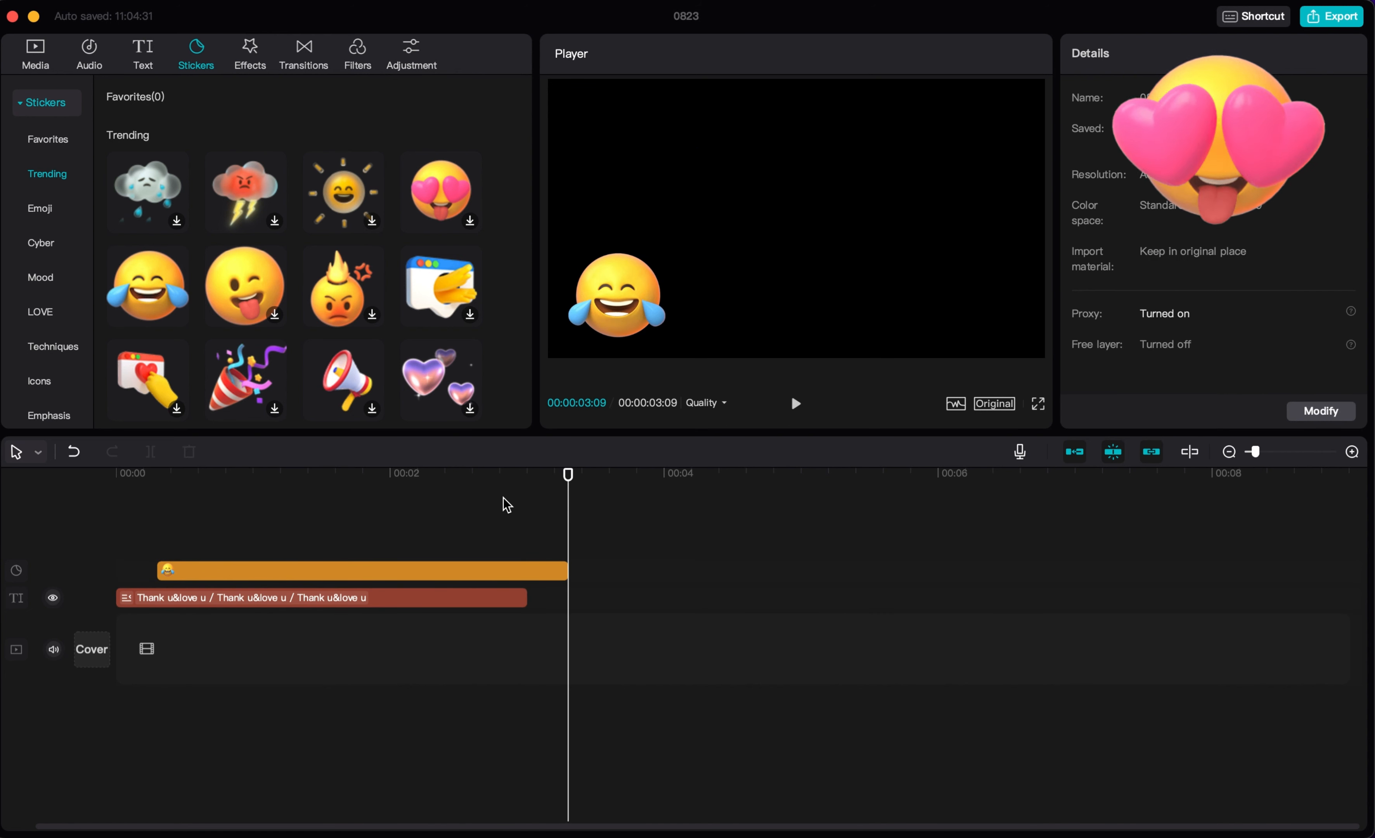
{"action": "left_click", "coordinate": [135, 525]}
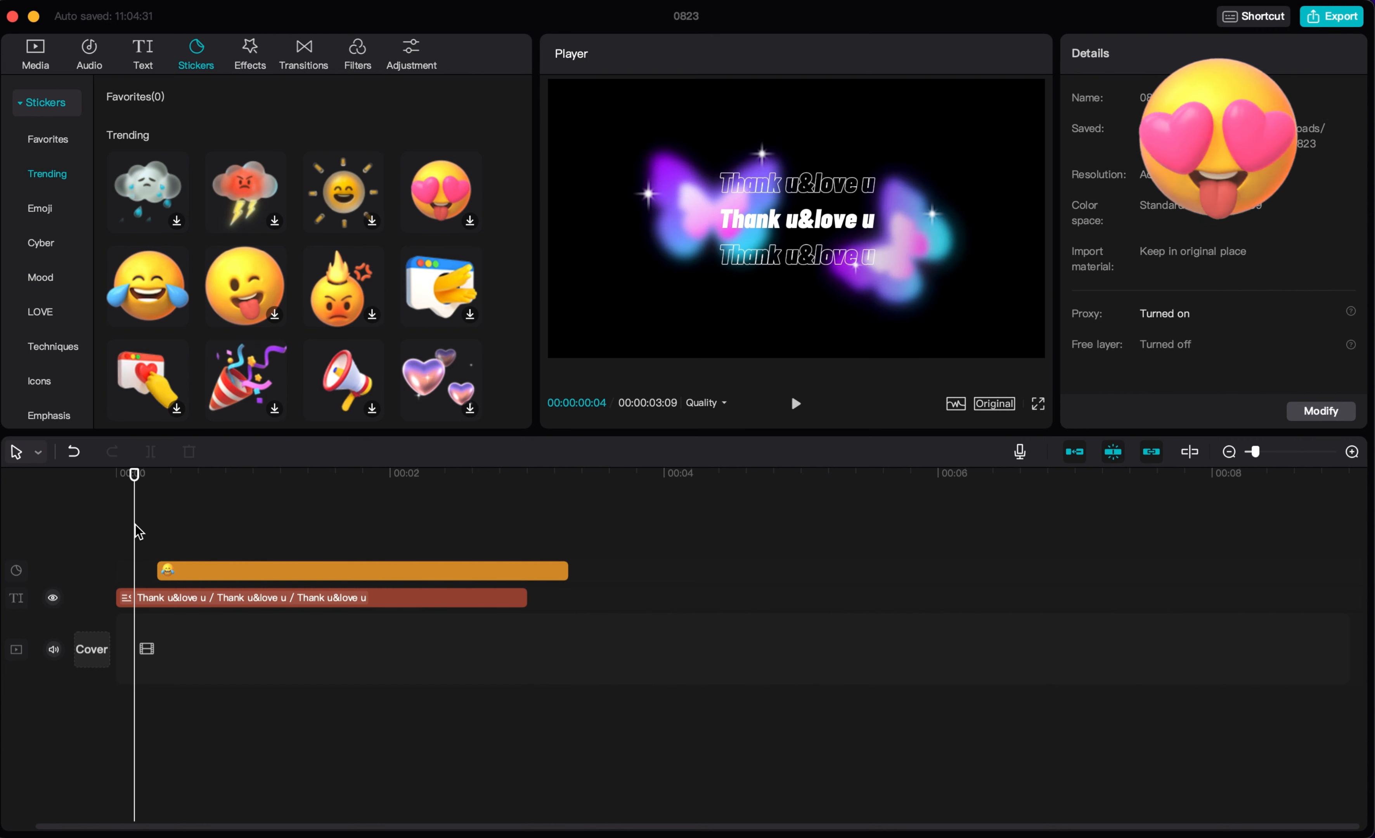
{"action": "key", "text": "space"}
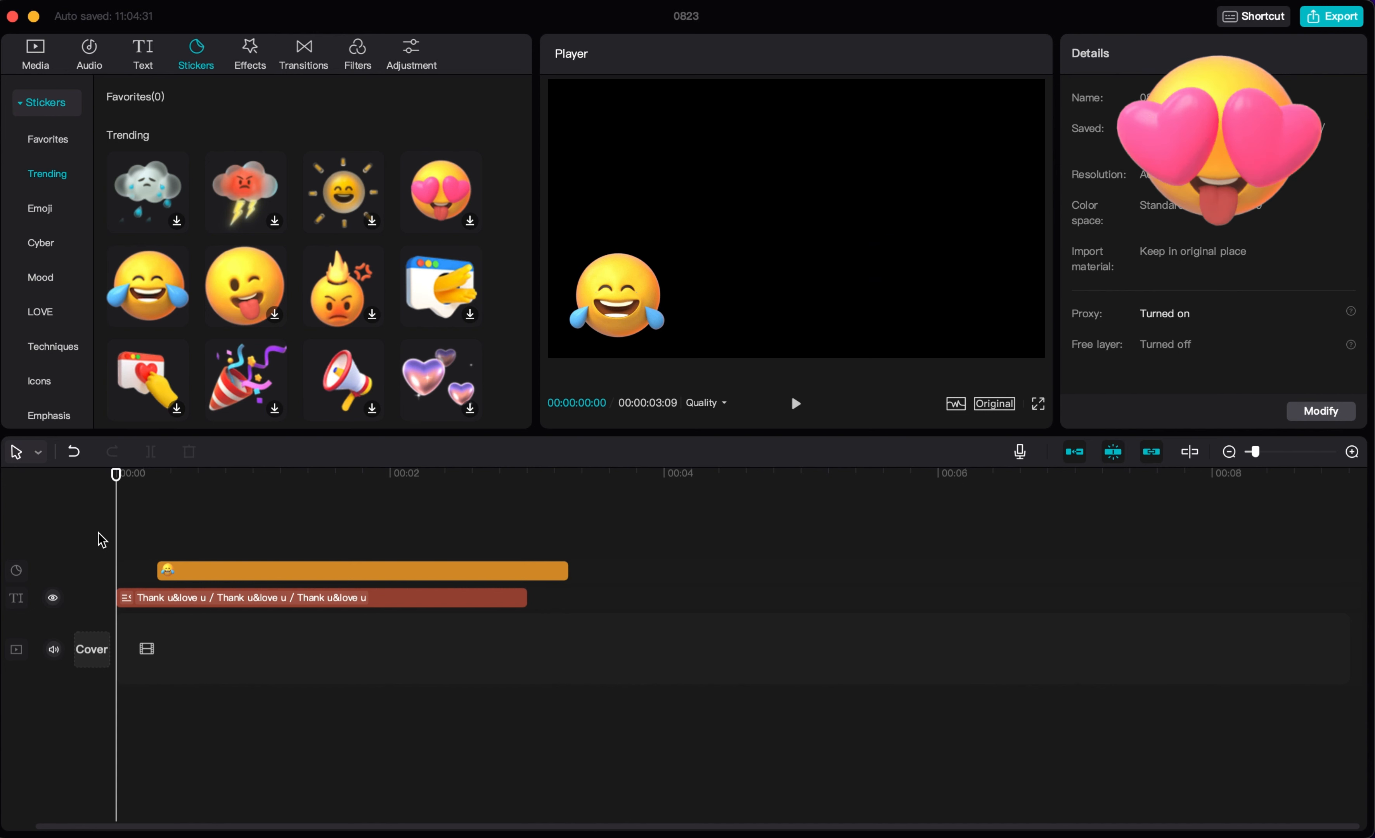
{"action": "key", "text": "space"}
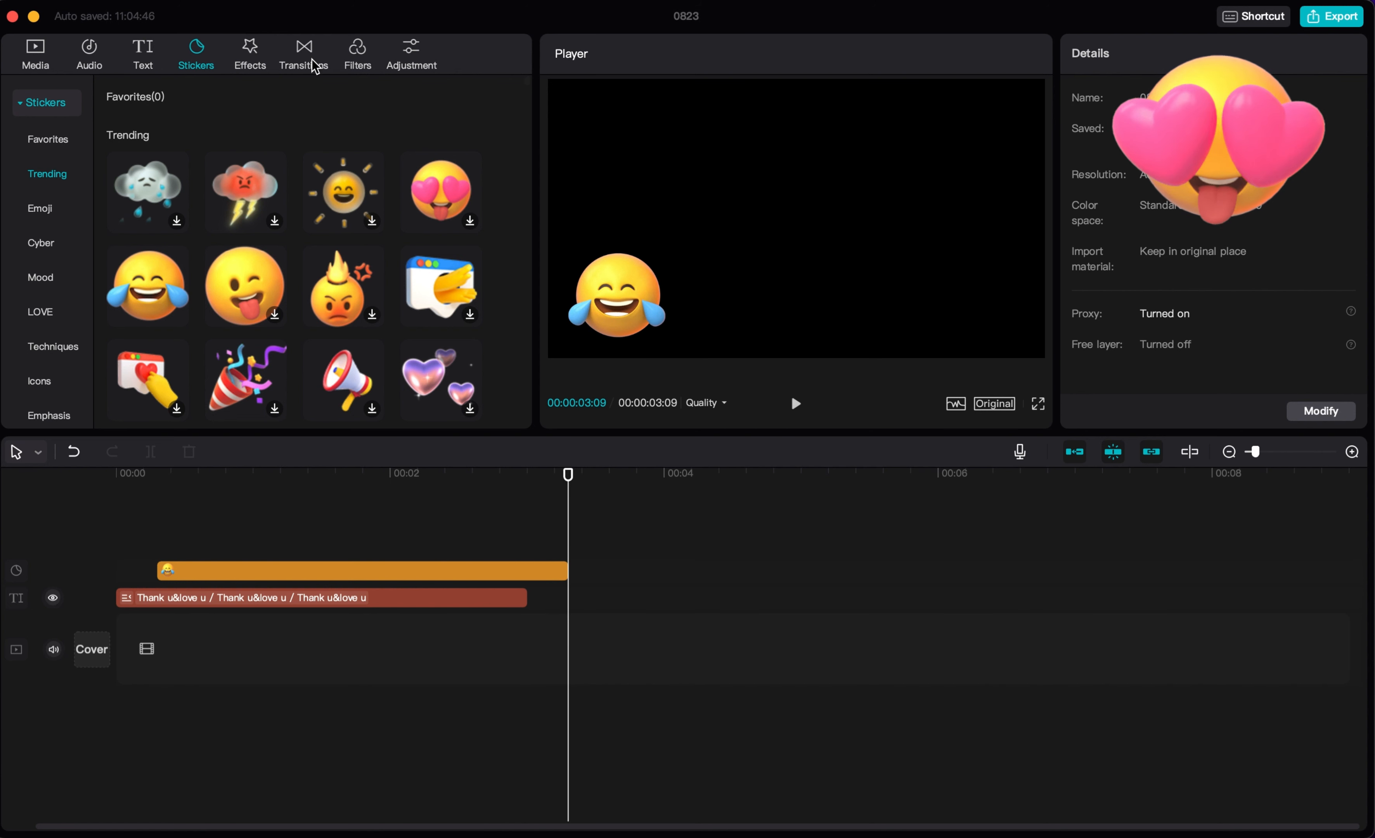
Step: Look through the trending video effects, preview JVC, and replay the current timeline
{"action": "left_click", "coordinate": [249, 56]}
{"action": "scroll", "coordinate": [305, 332], "scroll_direction": "down", "scroll_amount": 5}
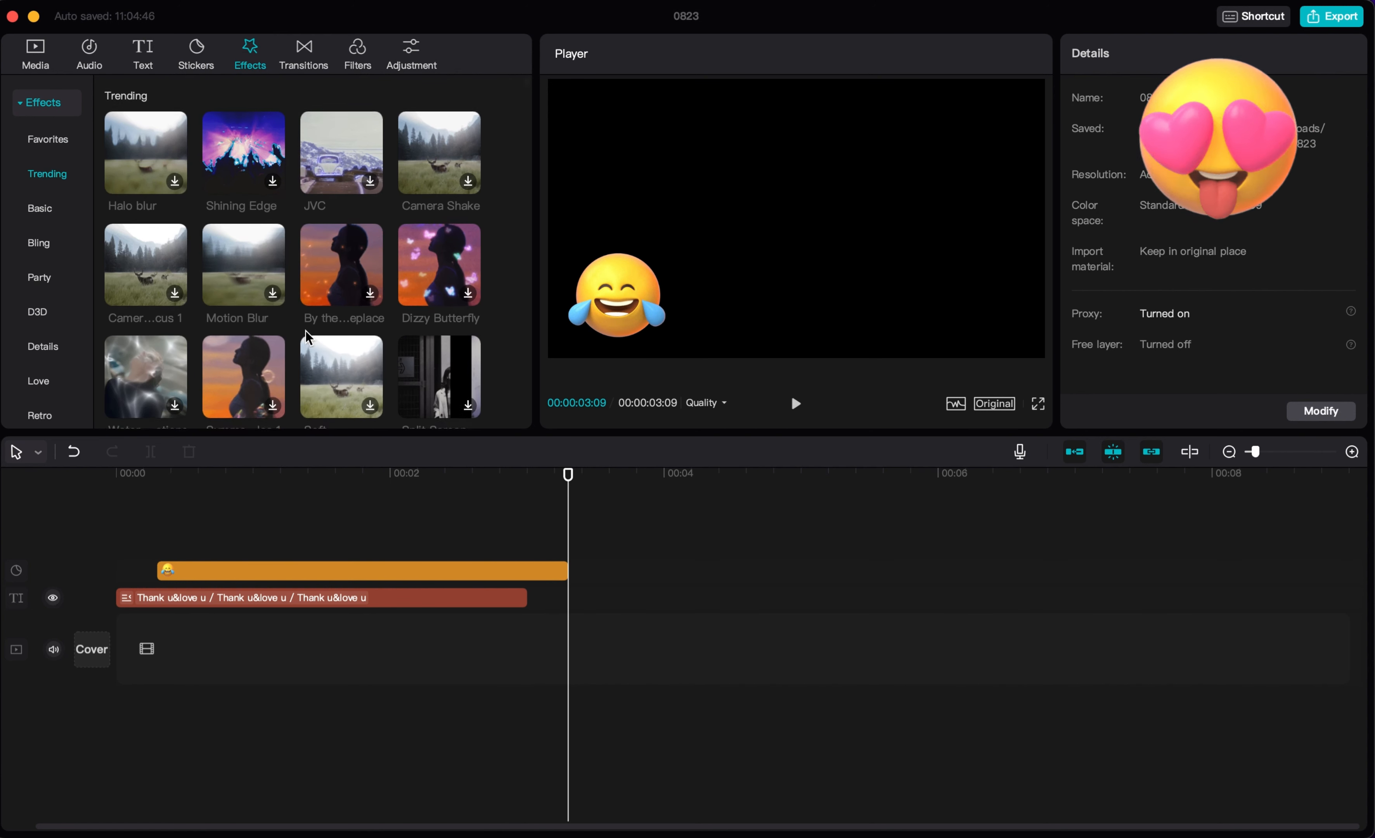
{"action": "scroll", "coordinate": [305, 331], "scroll_direction": "up", "scroll_amount": 5}
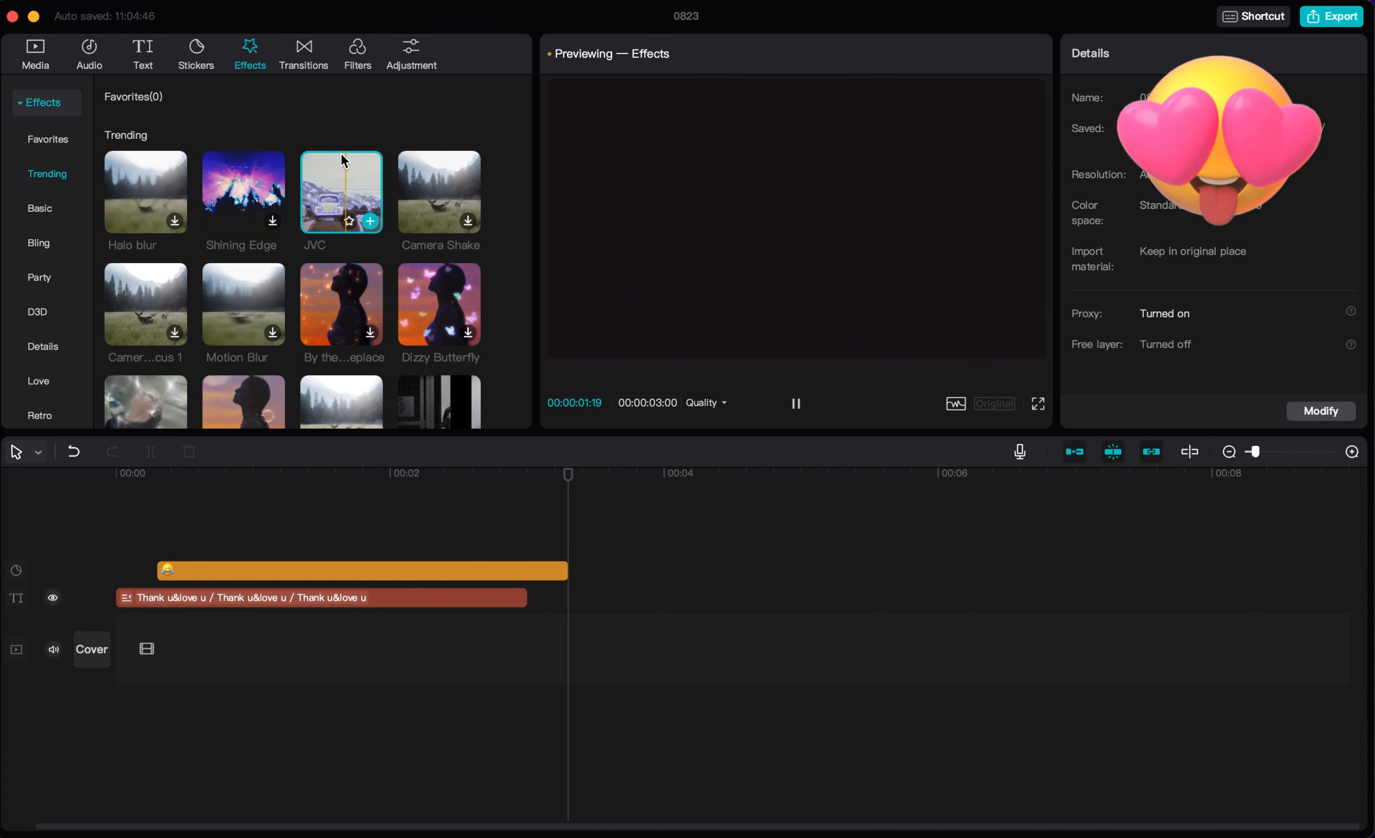
{"action": "left_click", "coordinate": [299, 501]}
{"action": "key", "text": "space"}
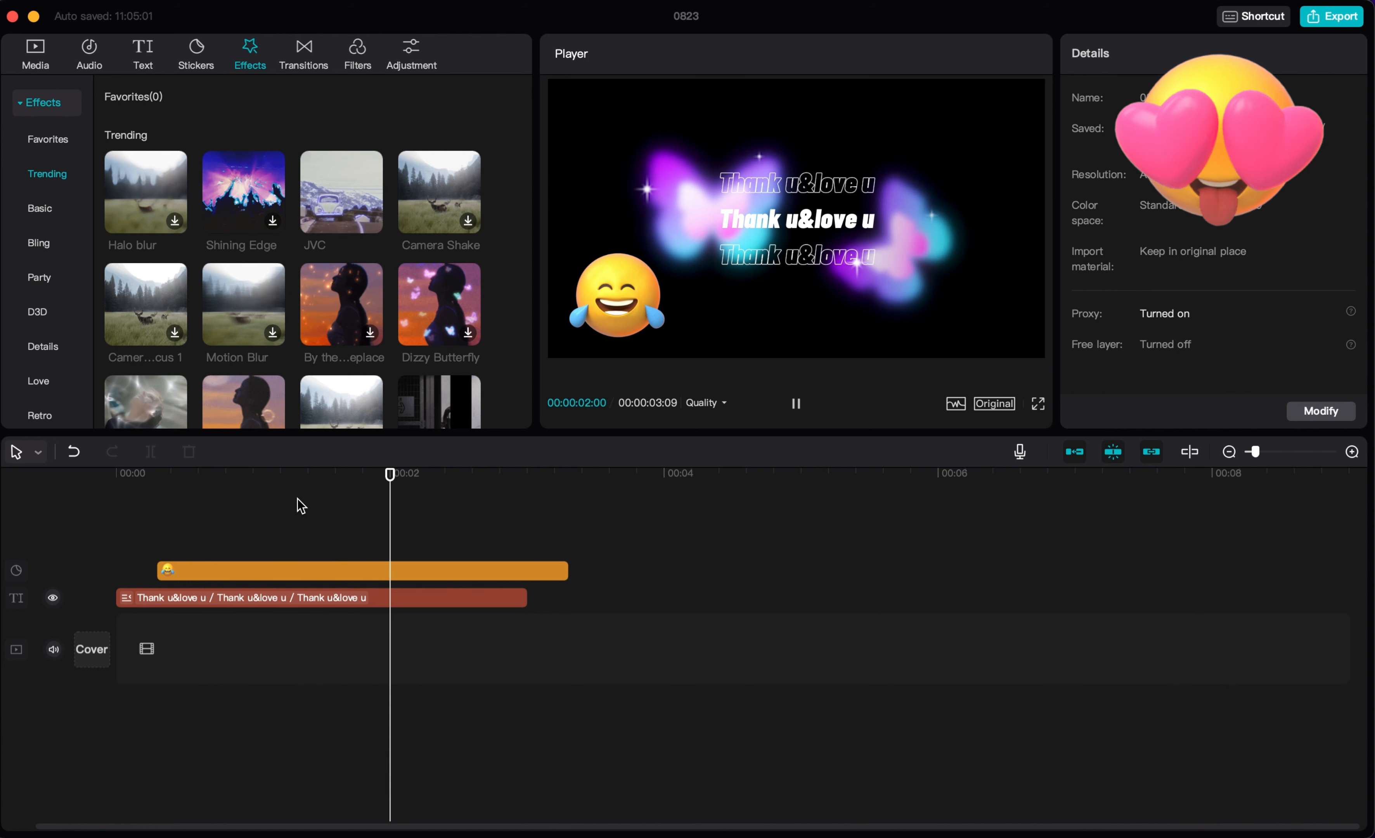
{"action": "key", "text": "space"}
{"action": "left_click", "coordinate": [282, 529]}
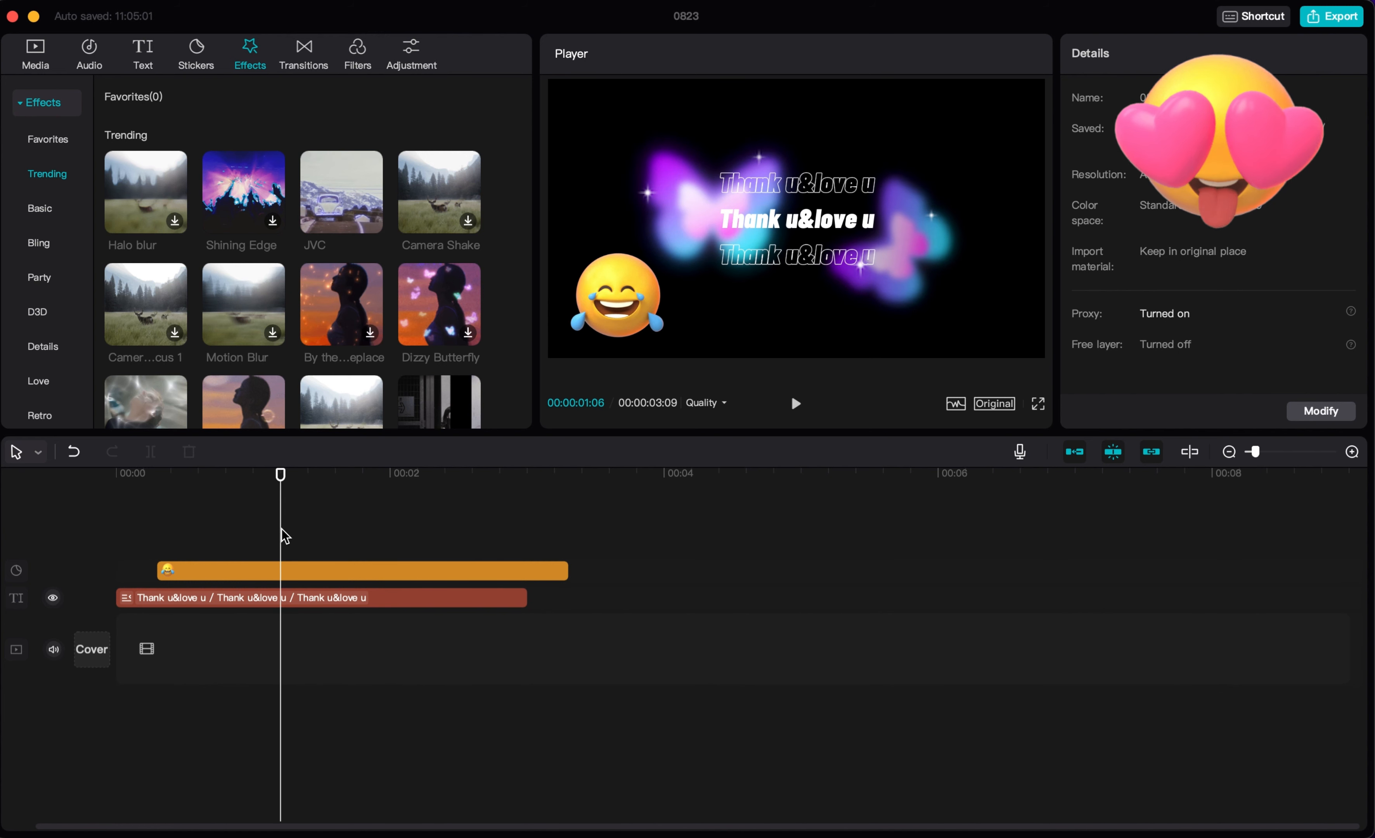
Step: Add the By the Fireplace effect on a track above the emoji sticker, starting at the beginning of the timeline, and play it back
{"action": "left_click", "coordinate": [346, 335]}
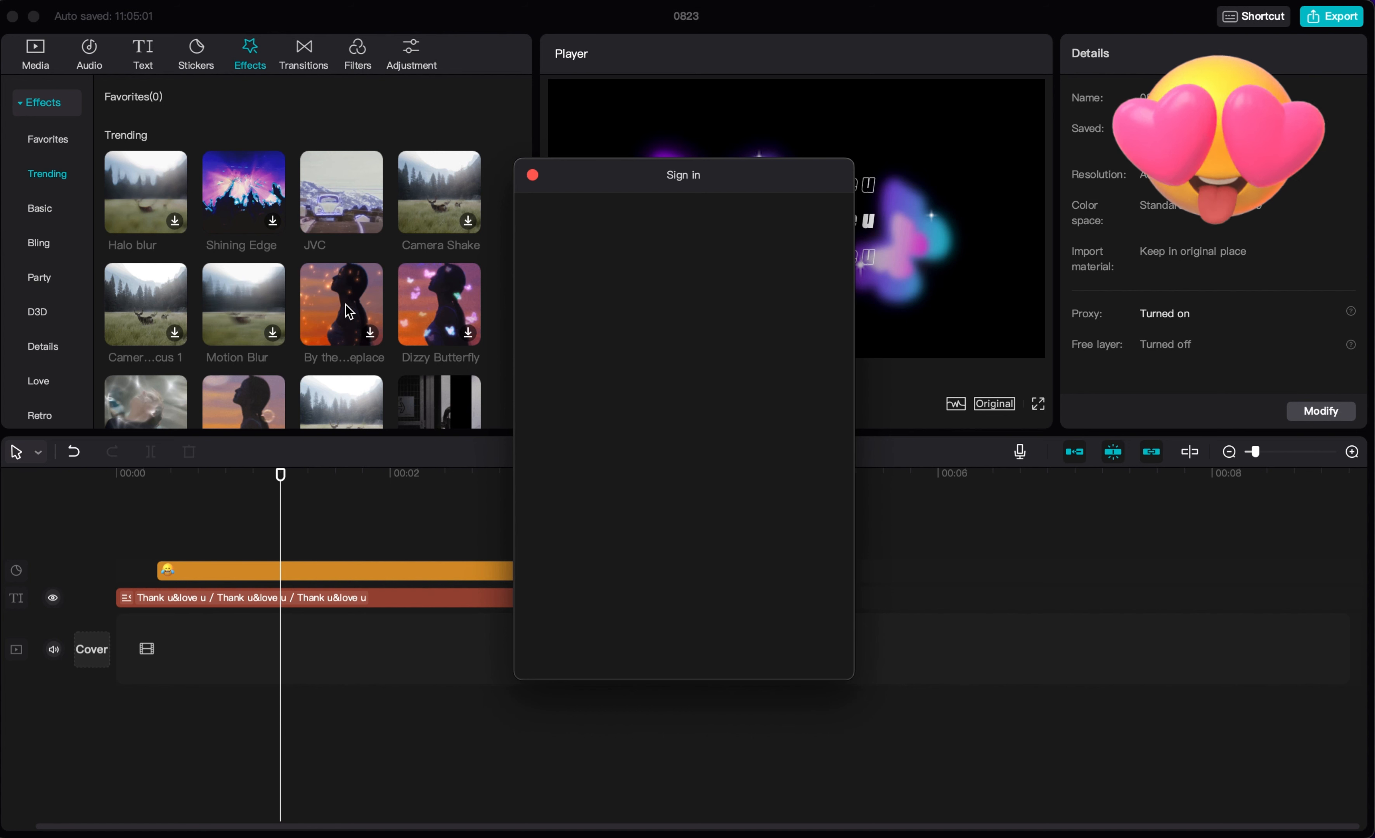
{"action": "left_click", "coordinate": [531, 175]}
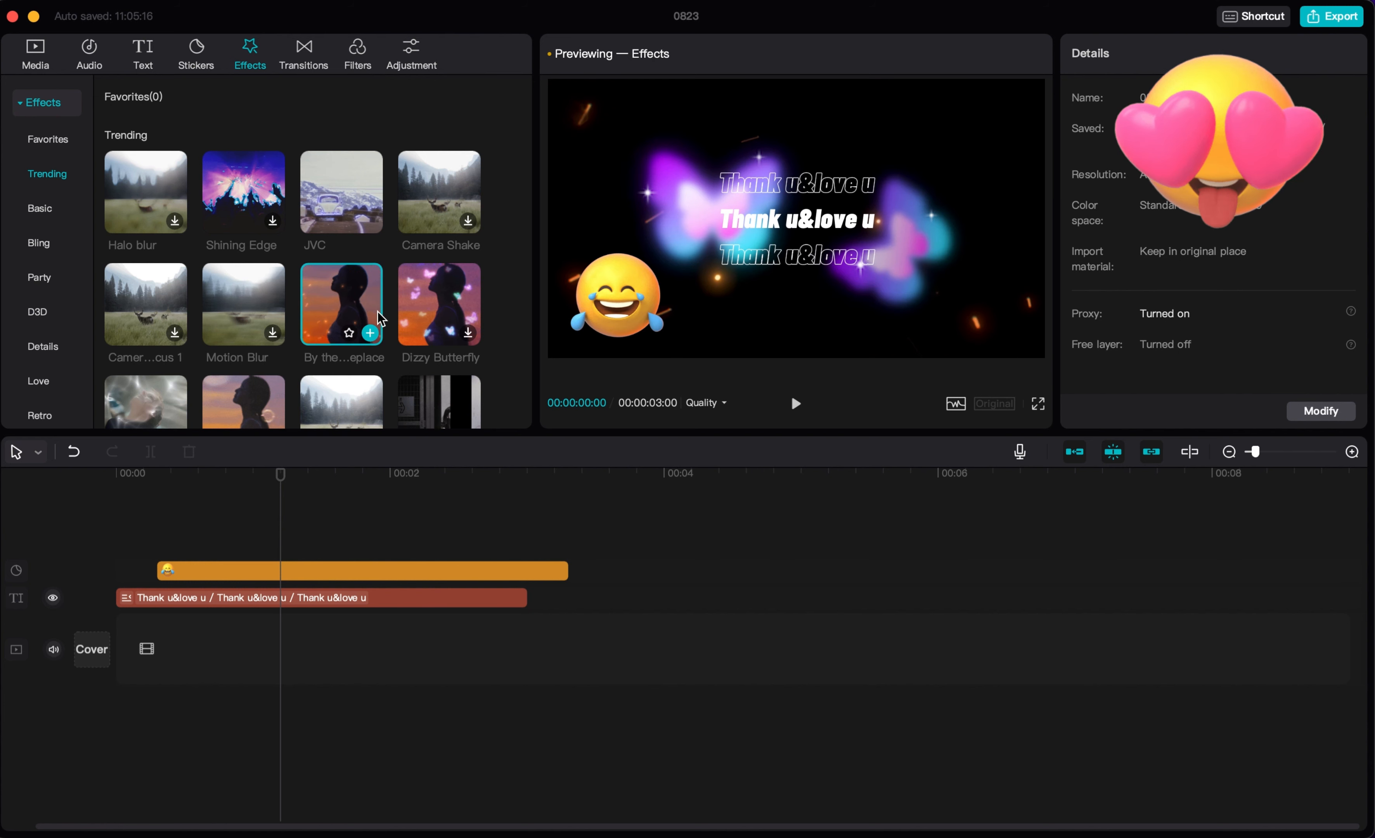
{"action": "left_click_drag", "start_coordinate": [325, 307], "coordinate": [120, 522]}
{"action": "key", "text": "space"}
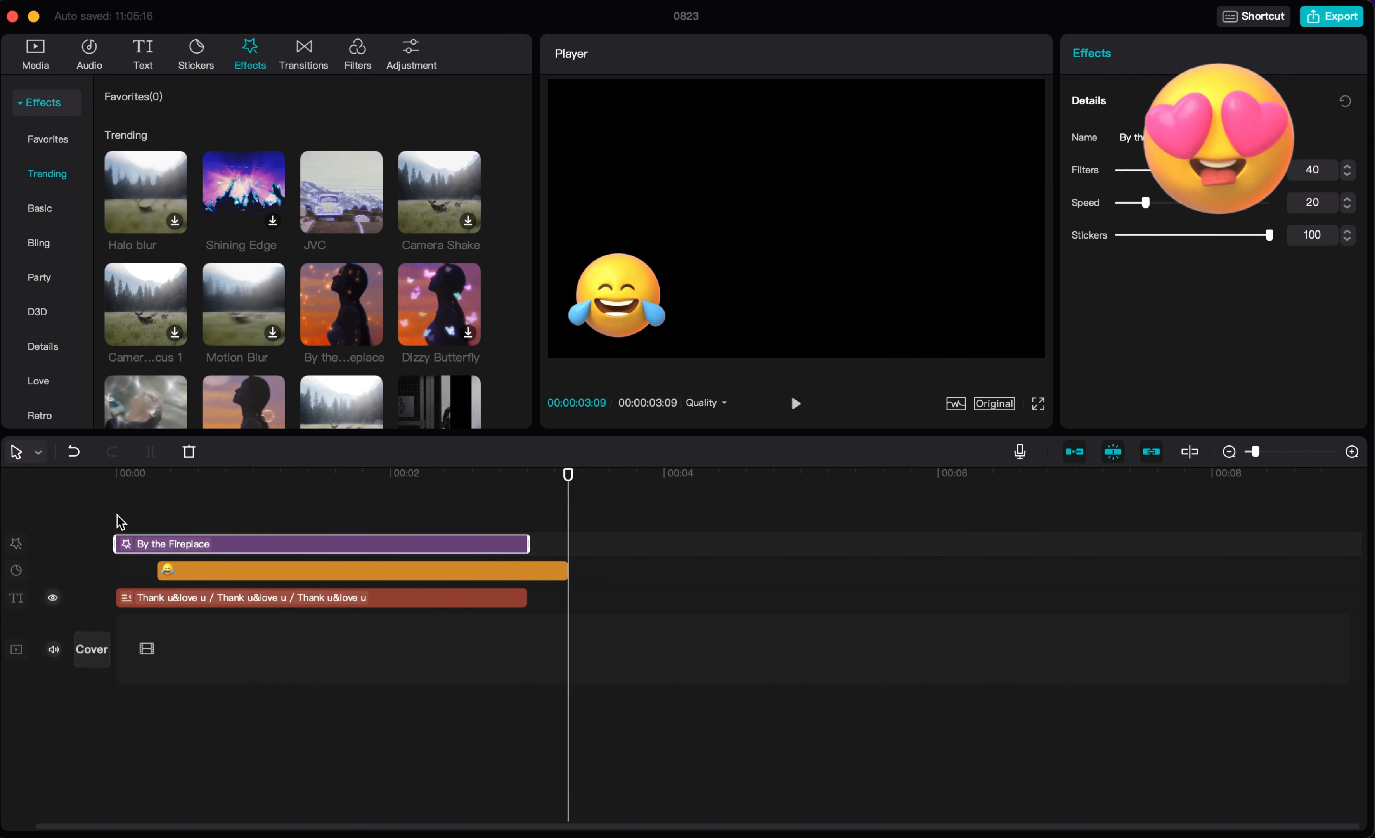
Step: Move the laughing emoji sticker clip to the start of the timeline, aligned with the effect and text clips
{"action": "left_click", "coordinate": [291, 579]}
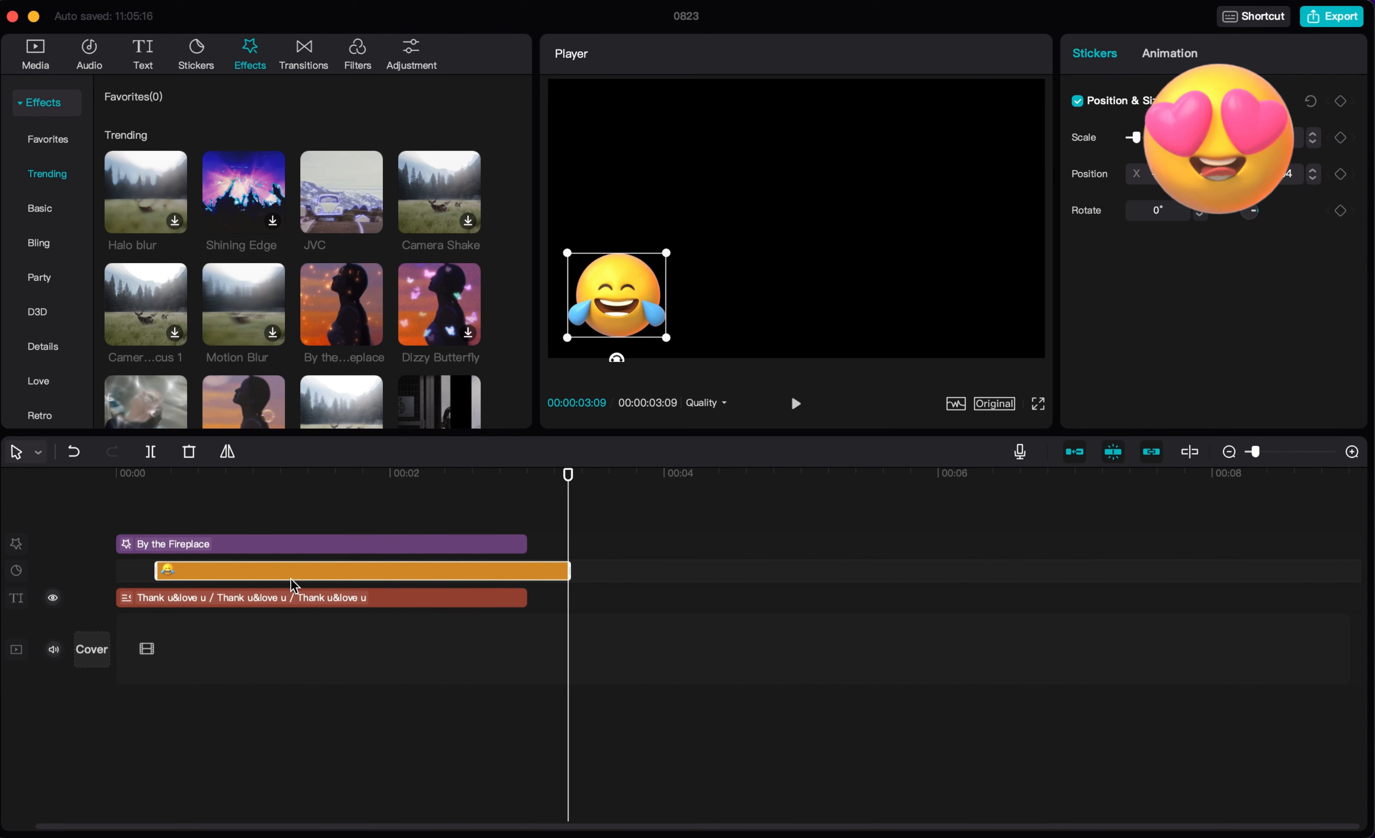
{"action": "left_click_drag", "start_coordinate": [286, 574], "coordinate": [249, 574]}
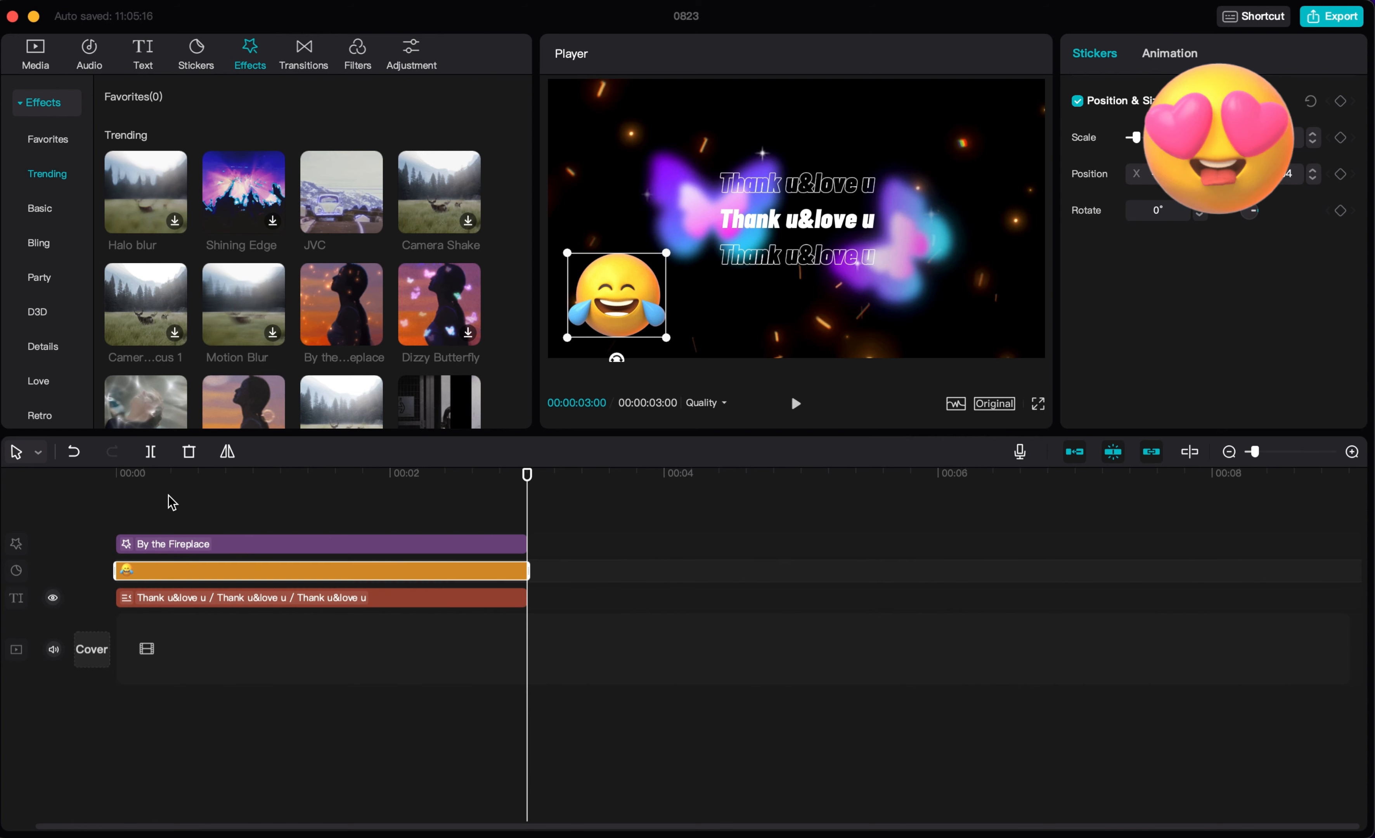
Step: Play back the timeline several times to review the text, sticker and fireplace effect together
{"action": "left_click", "coordinate": [126, 510]}
{"action": "key", "text": "space"}
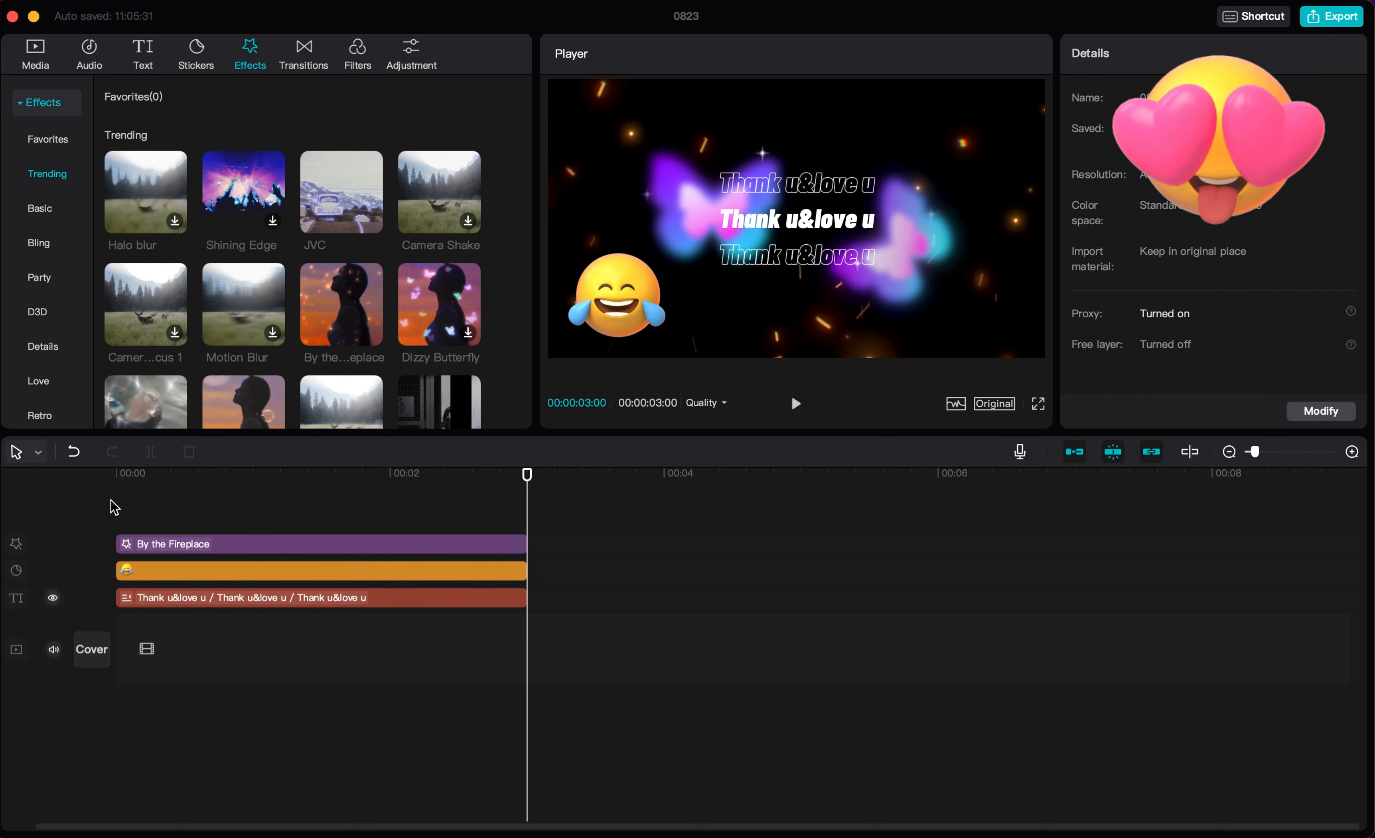
{"action": "key", "text": "space"}
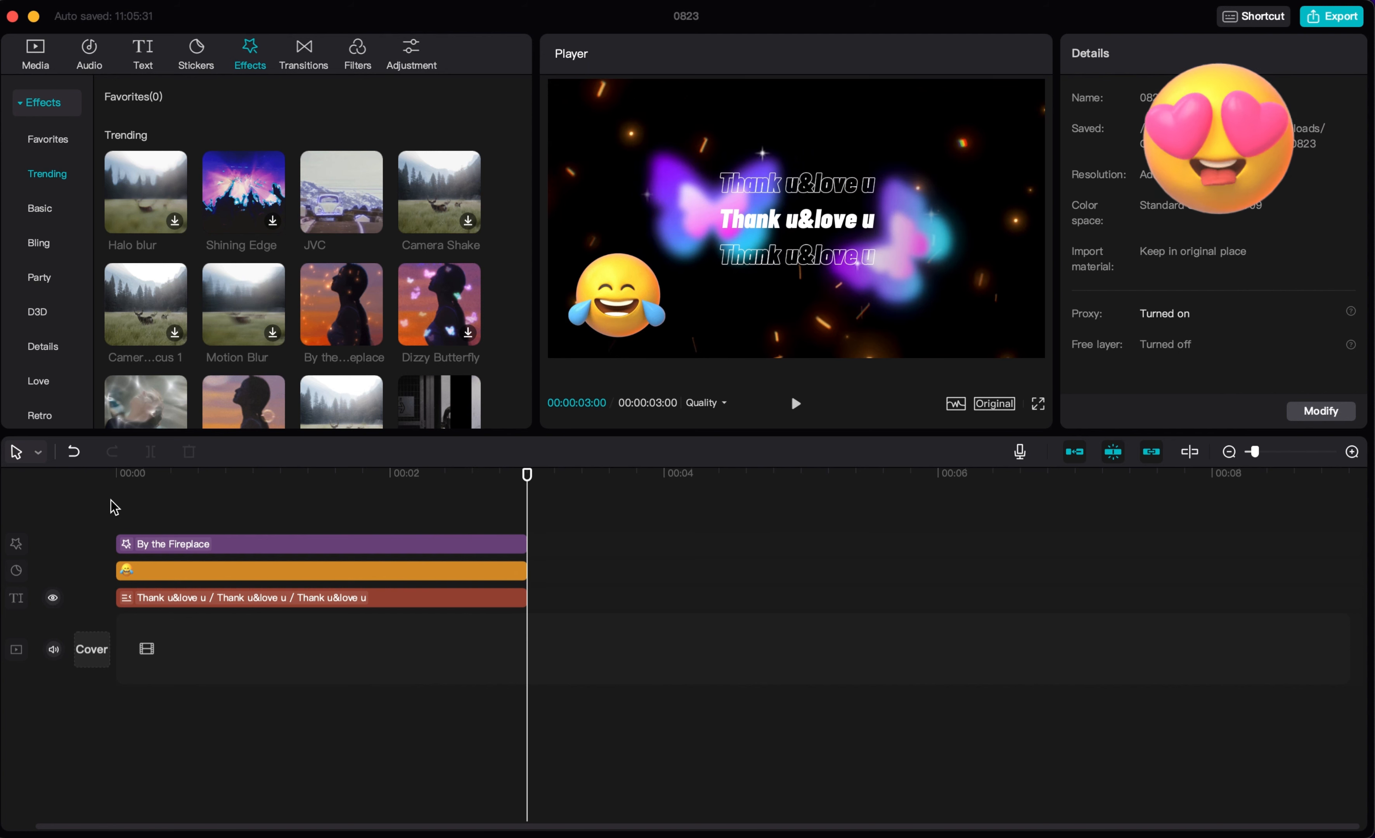
{"action": "key", "text": "space"}
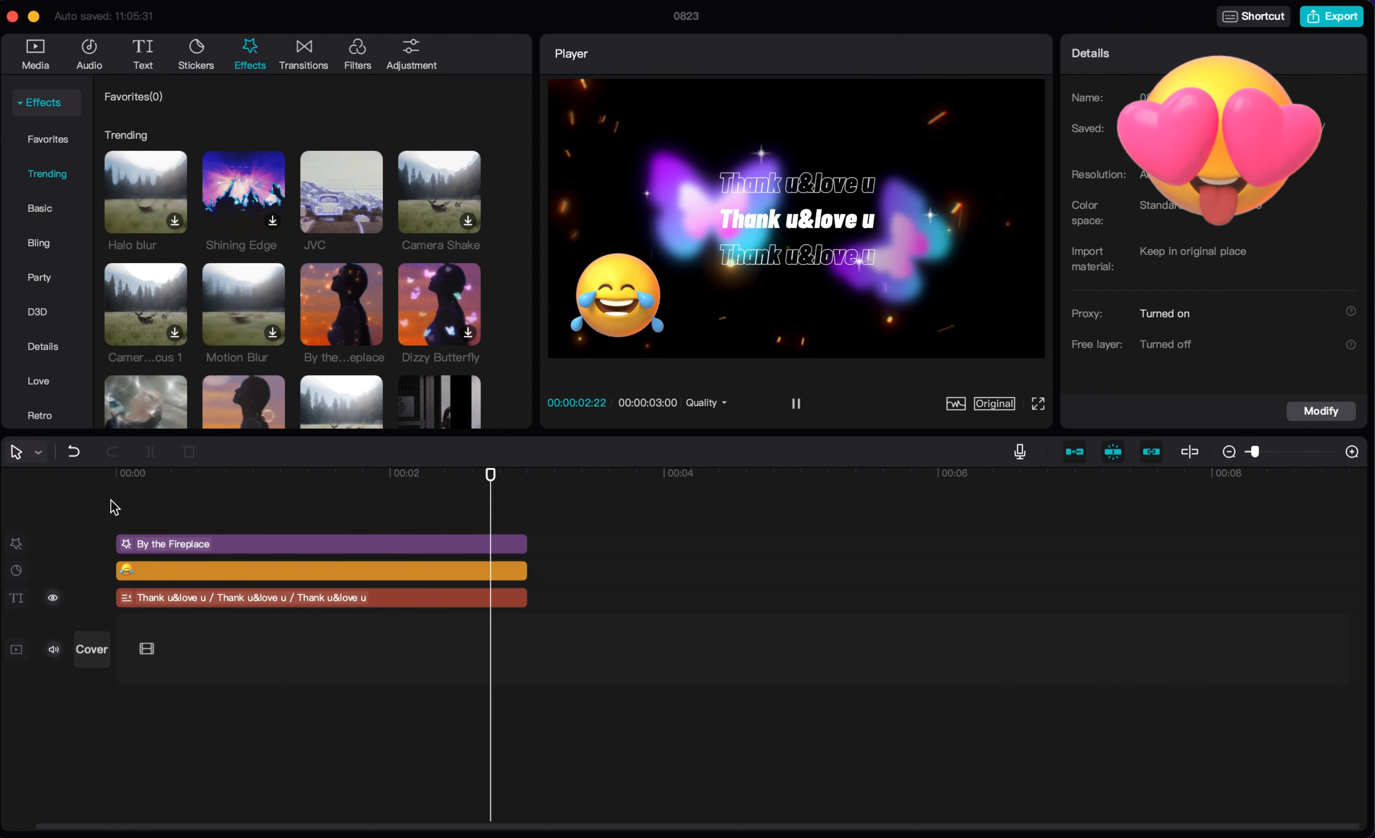
{"action": "key", "text": "space"}
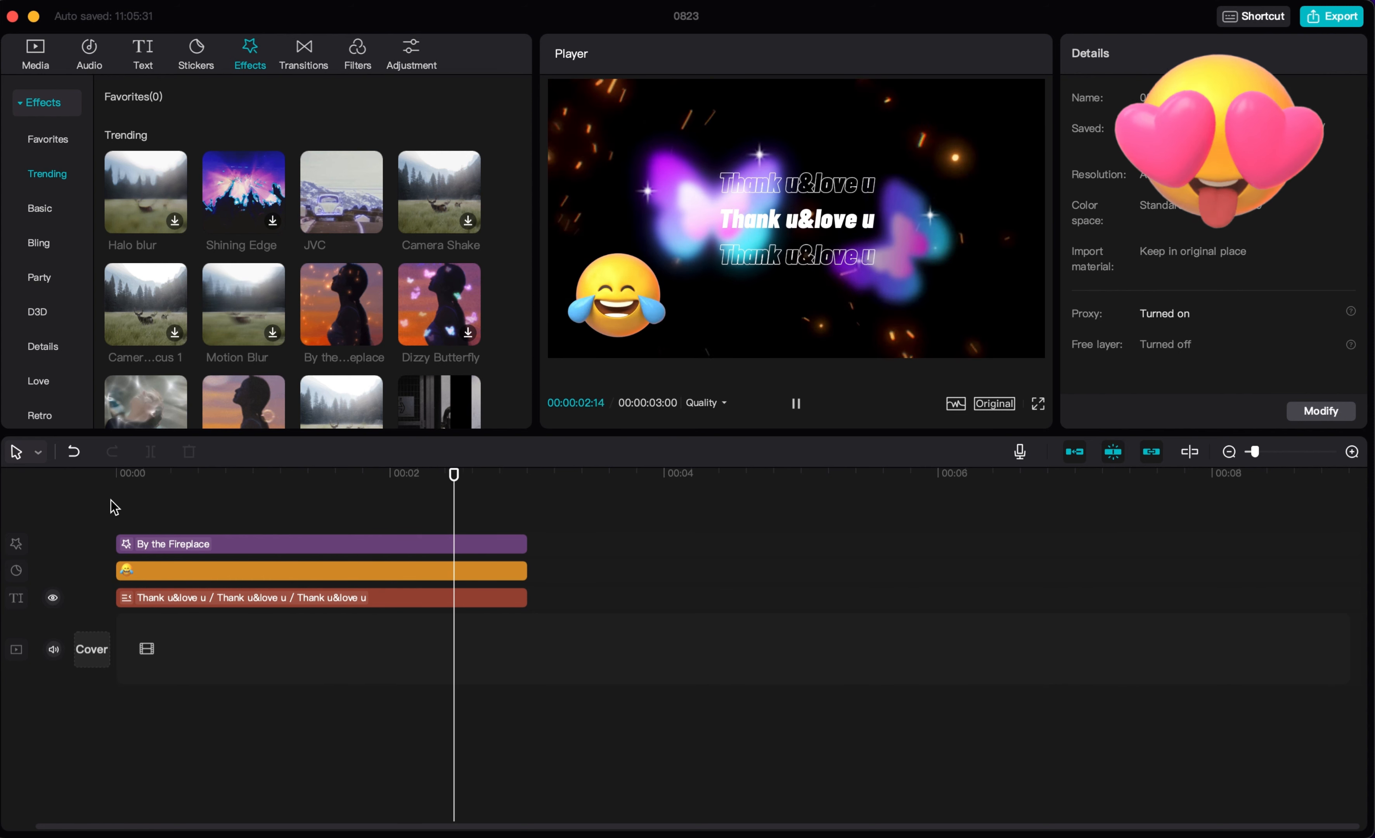
{"action": "key", "text": "space"}
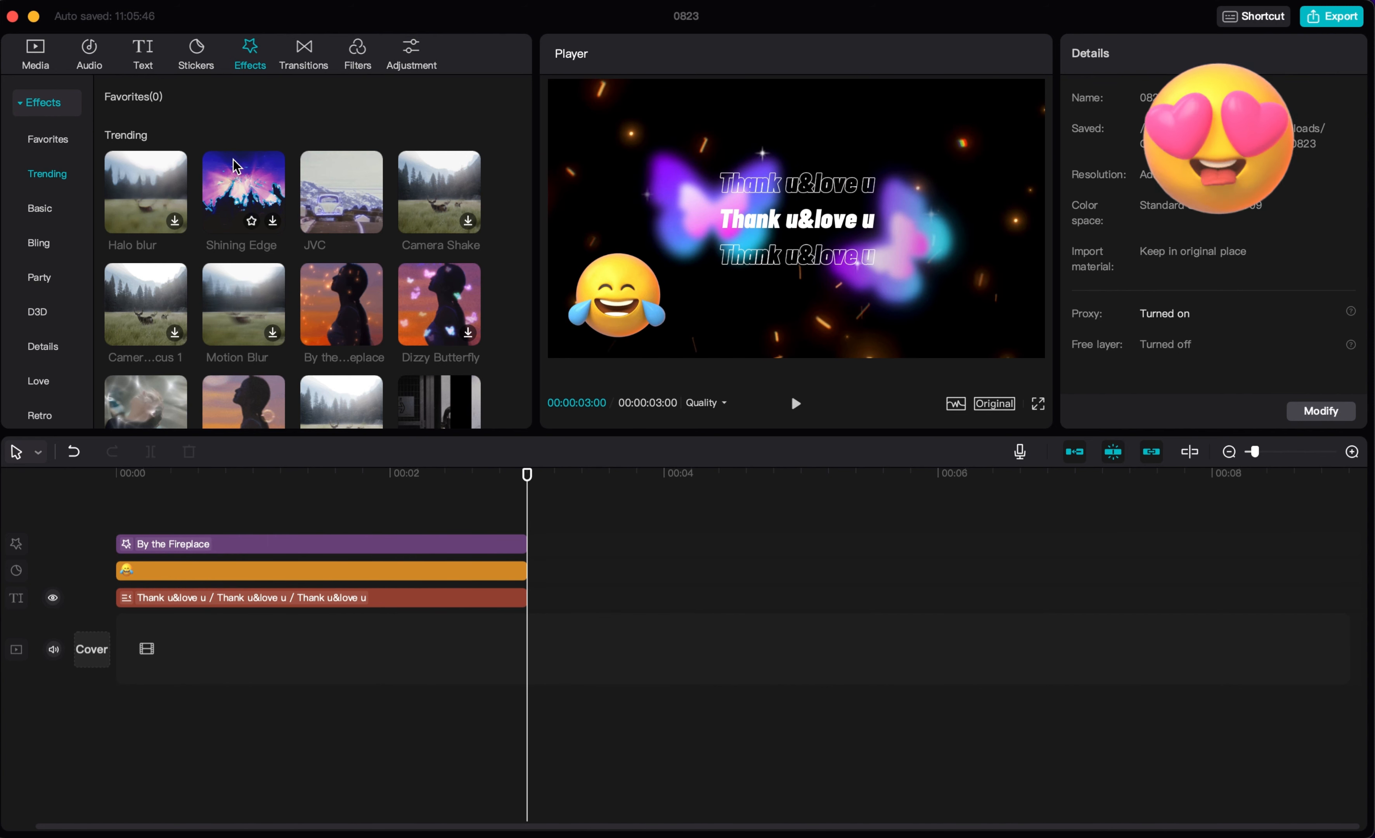
Step: Browse the Basic transitions and try out Gradient Wipe, Superimpose and Then and Now
{"action": "left_click", "coordinate": [326, 60]}
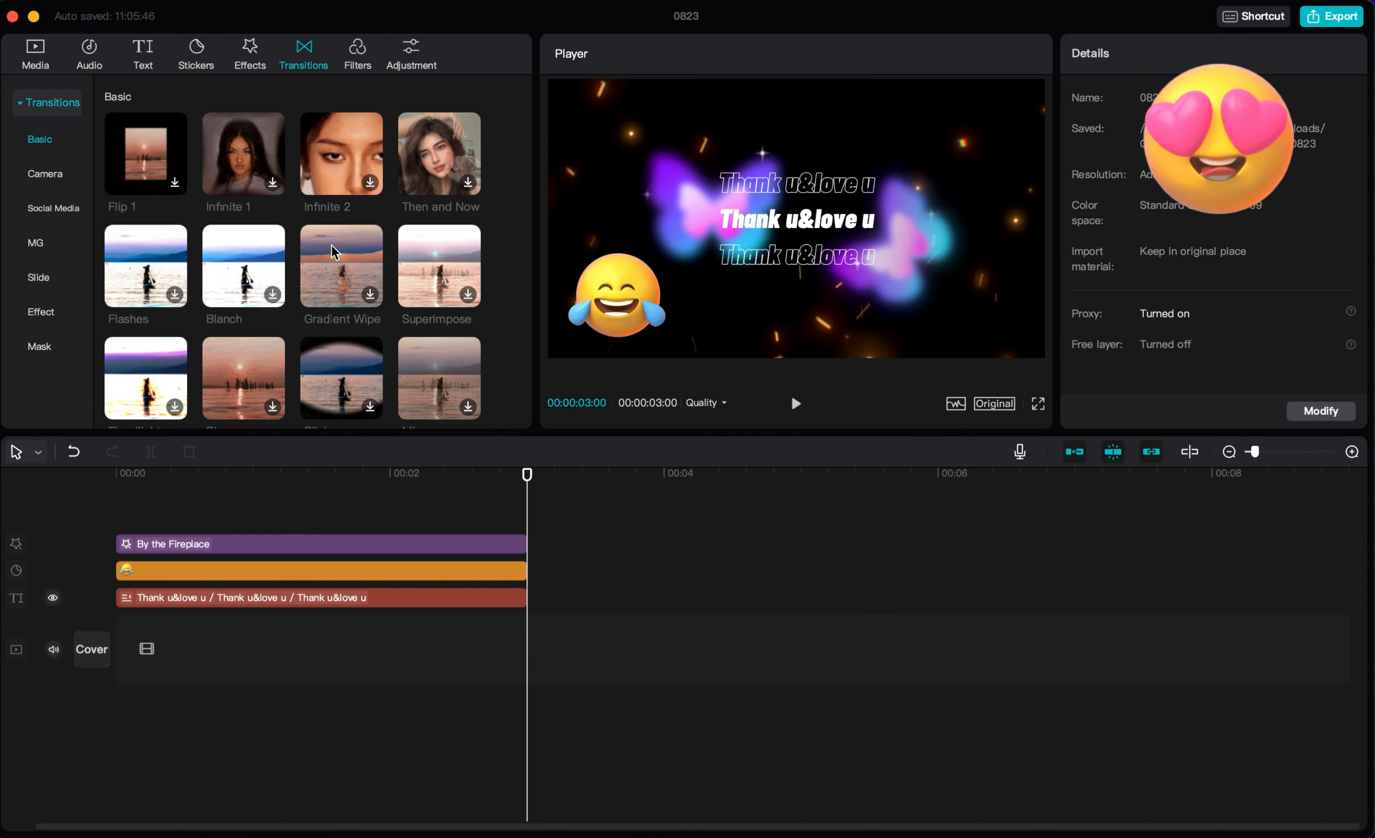
{"action": "scroll", "coordinate": [307, 308], "scroll_direction": "down", "scroll_amount": 3}
{"action": "scroll", "coordinate": [308, 310], "scroll_direction": "up", "scroll_amount": 3}
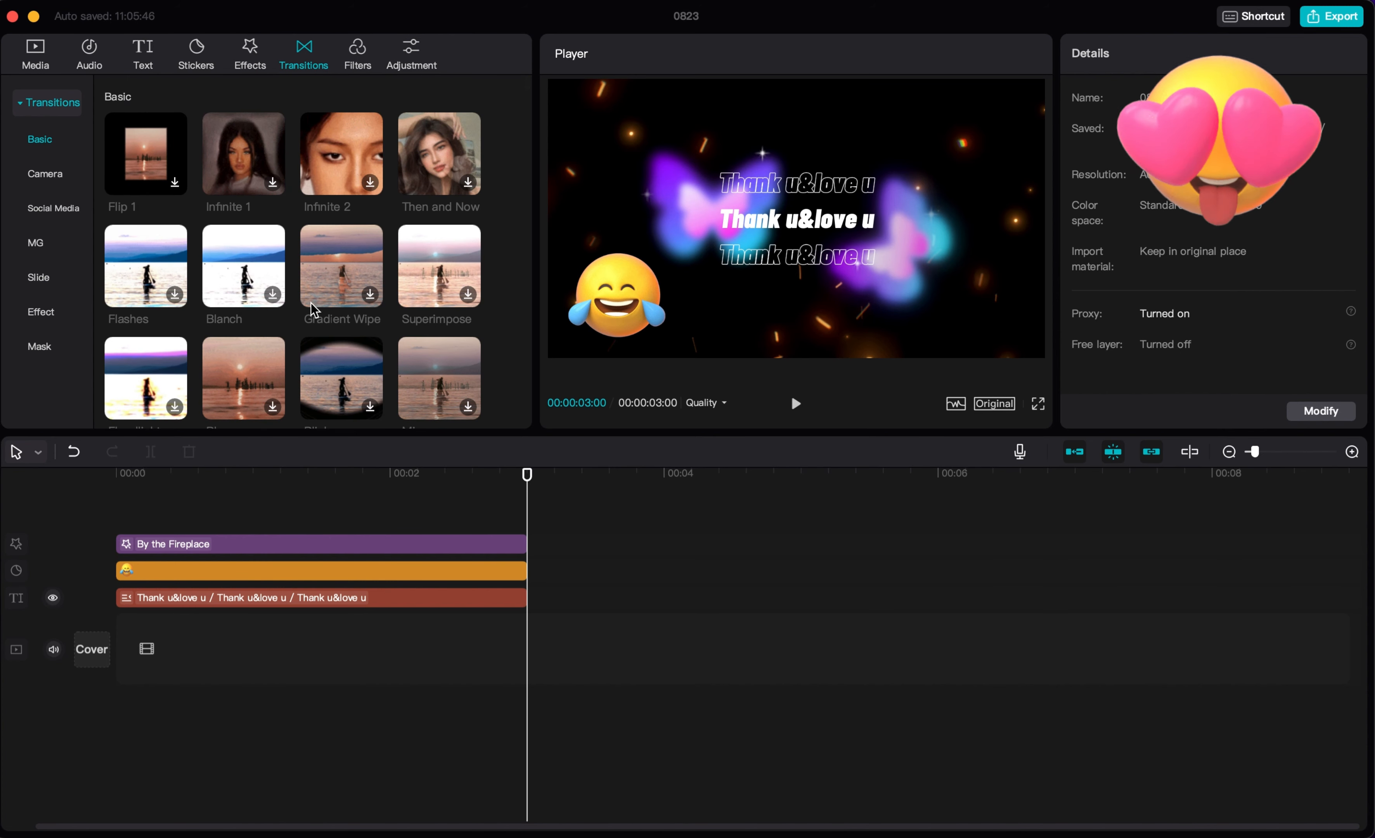
{"action": "left_click", "coordinate": [350, 254]}
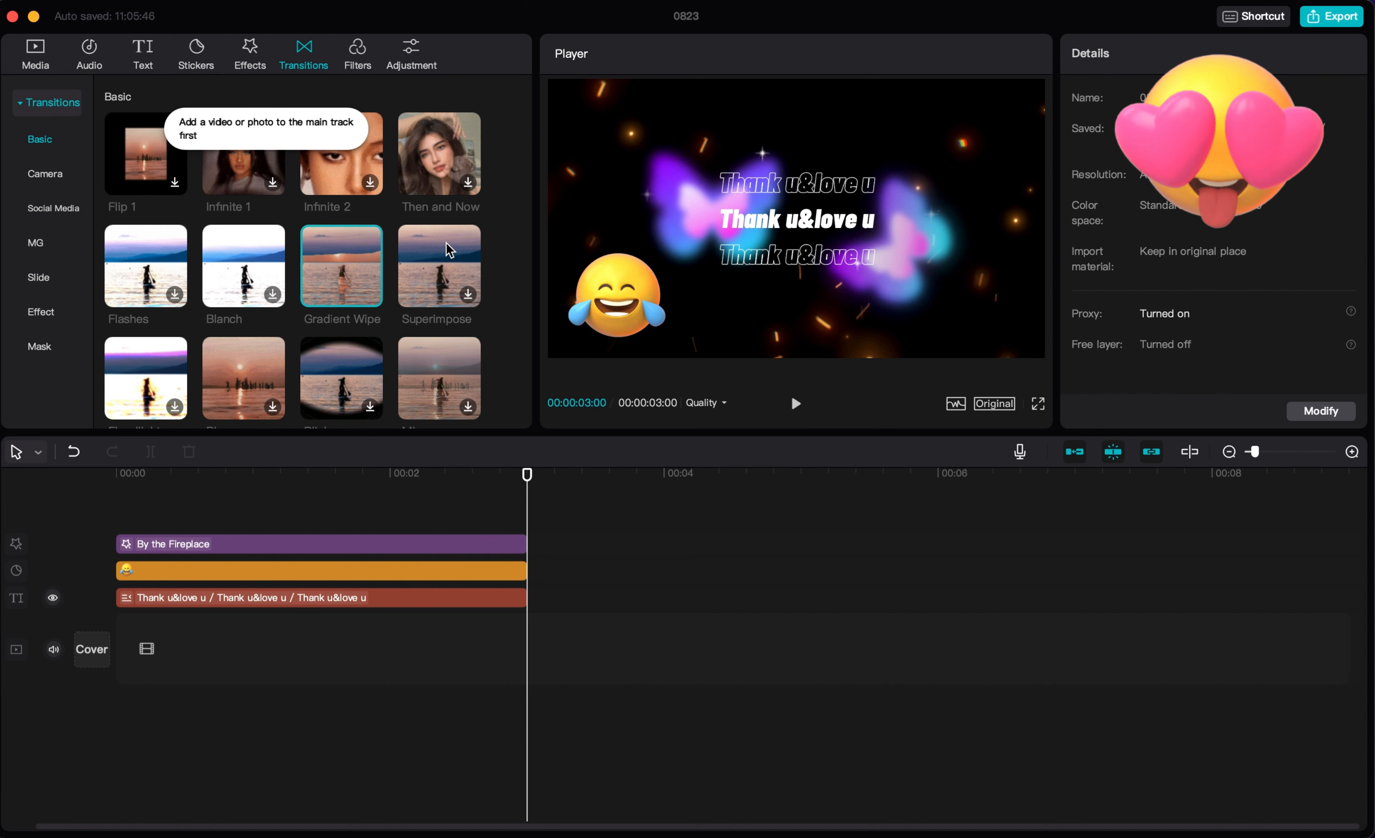
{"action": "left_click", "coordinate": [447, 254]}
{"action": "left_click", "coordinate": [432, 164]}
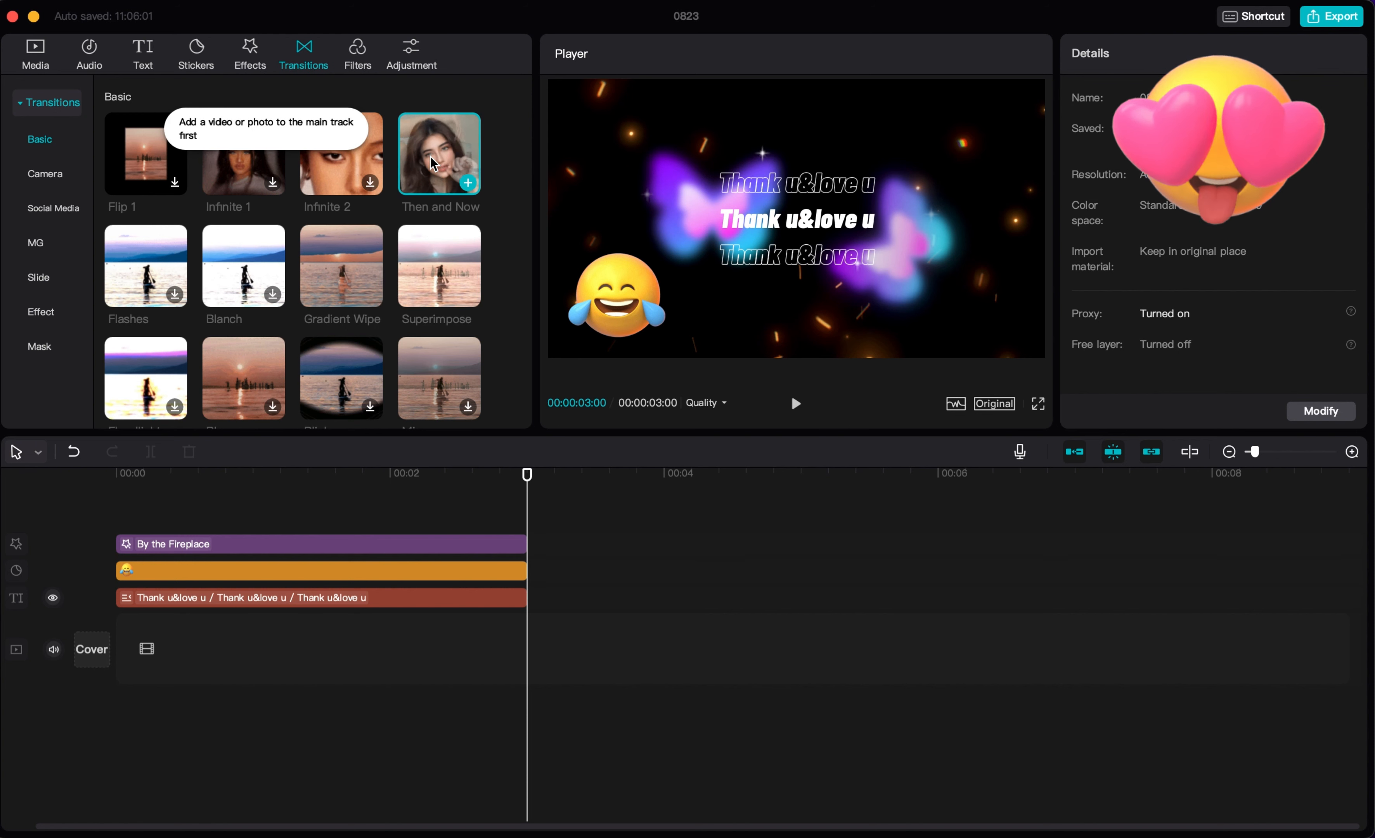
Step: Look over the Life filters and the adjustment options, previewing Conifer Cone and replaying the timeline
{"action": "left_click", "coordinate": [354, 56]}
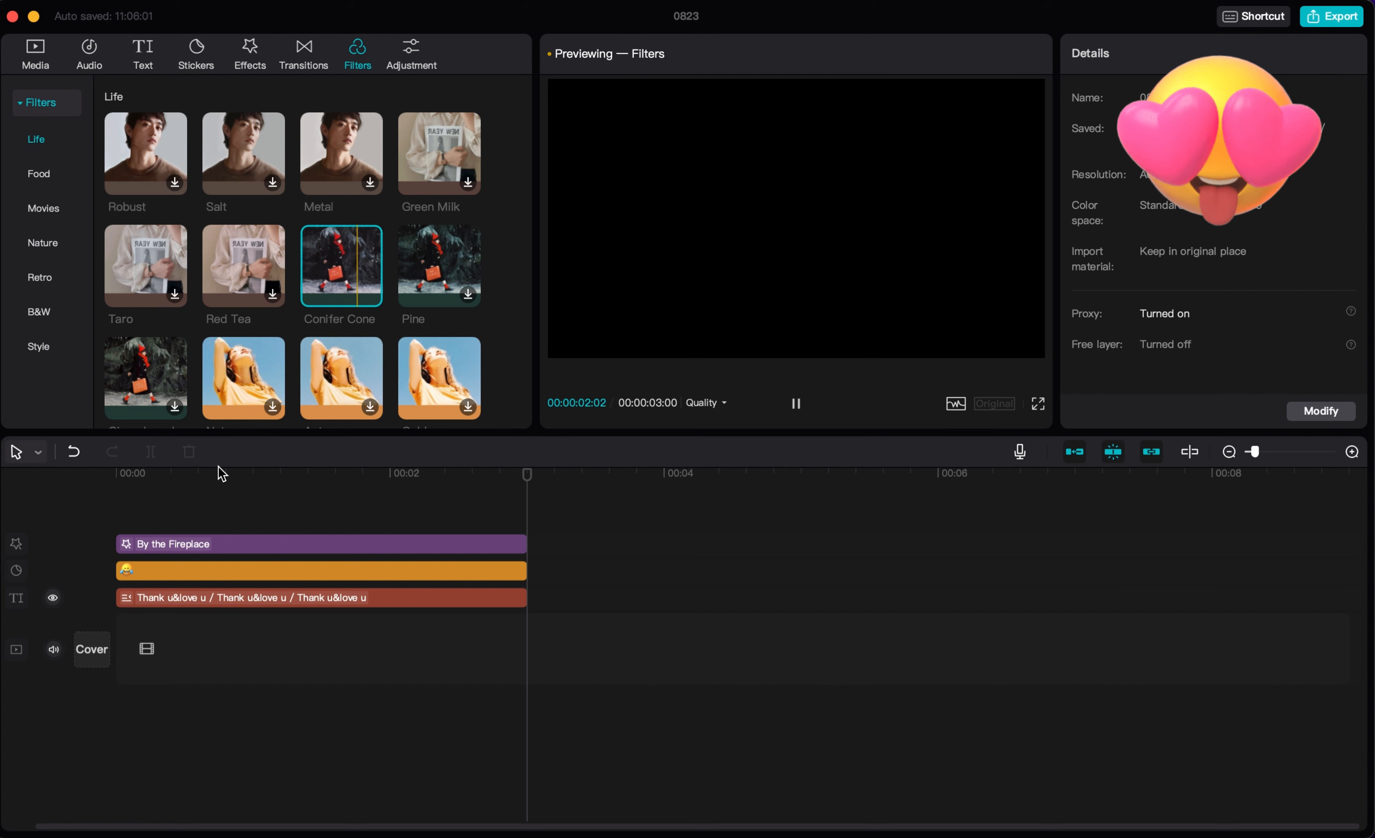
{"action": "left_click", "coordinate": [202, 489]}
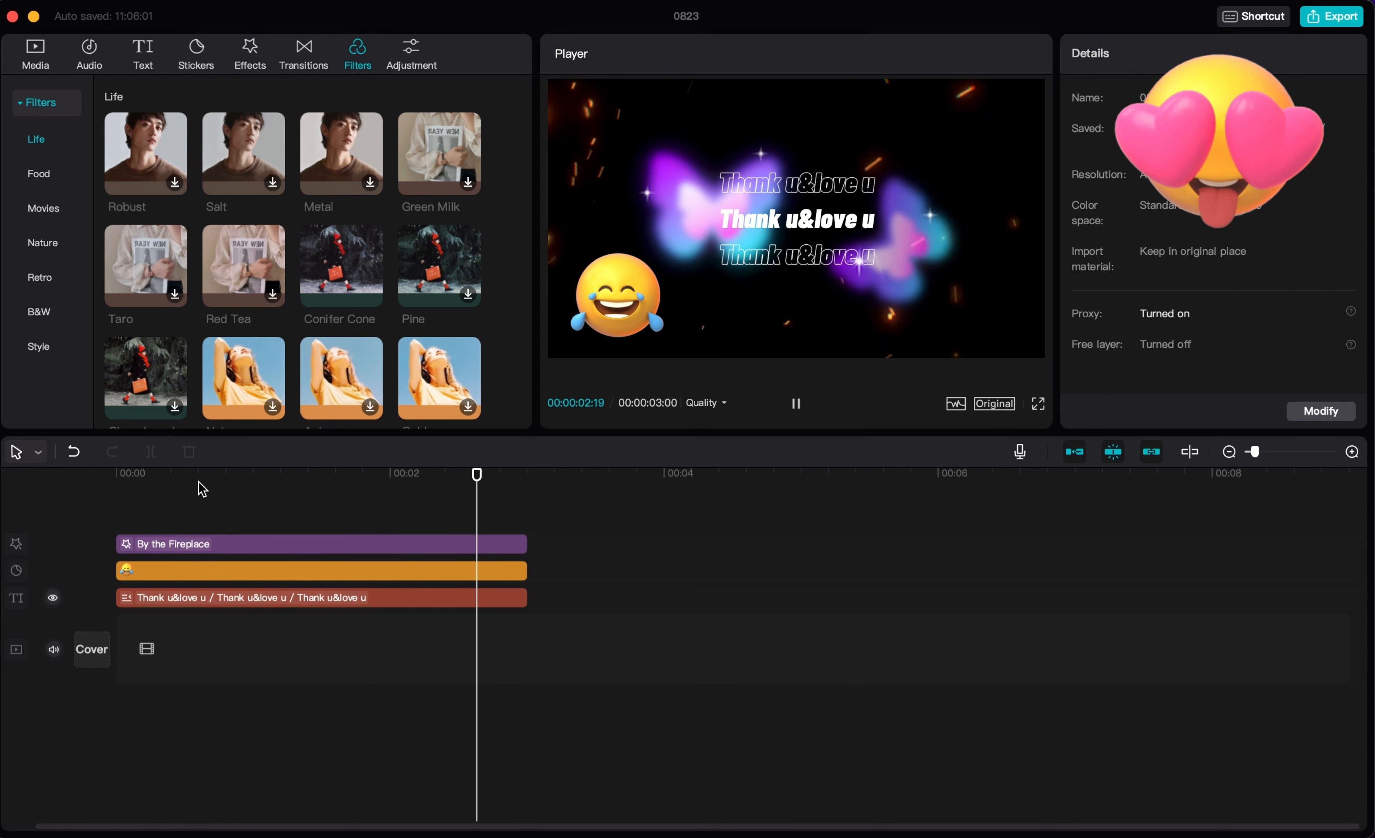
{"action": "left_click", "coordinate": [416, 62]}
{"action": "left_click", "coordinate": [357, 48]}
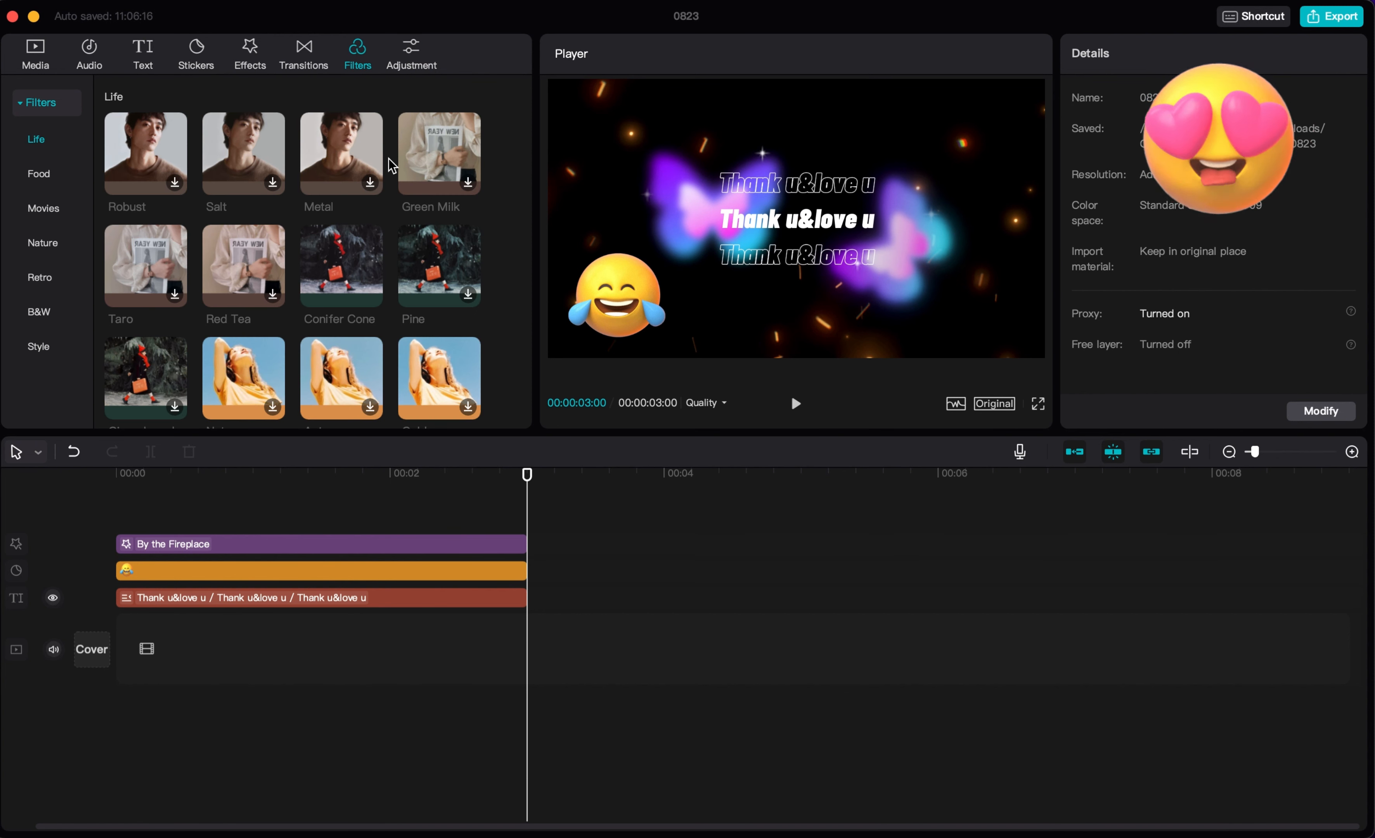
Step: Open the export settings and examine the available resolution and bit rate options
{"action": "left_click", "coordinate": [1330, 21]}
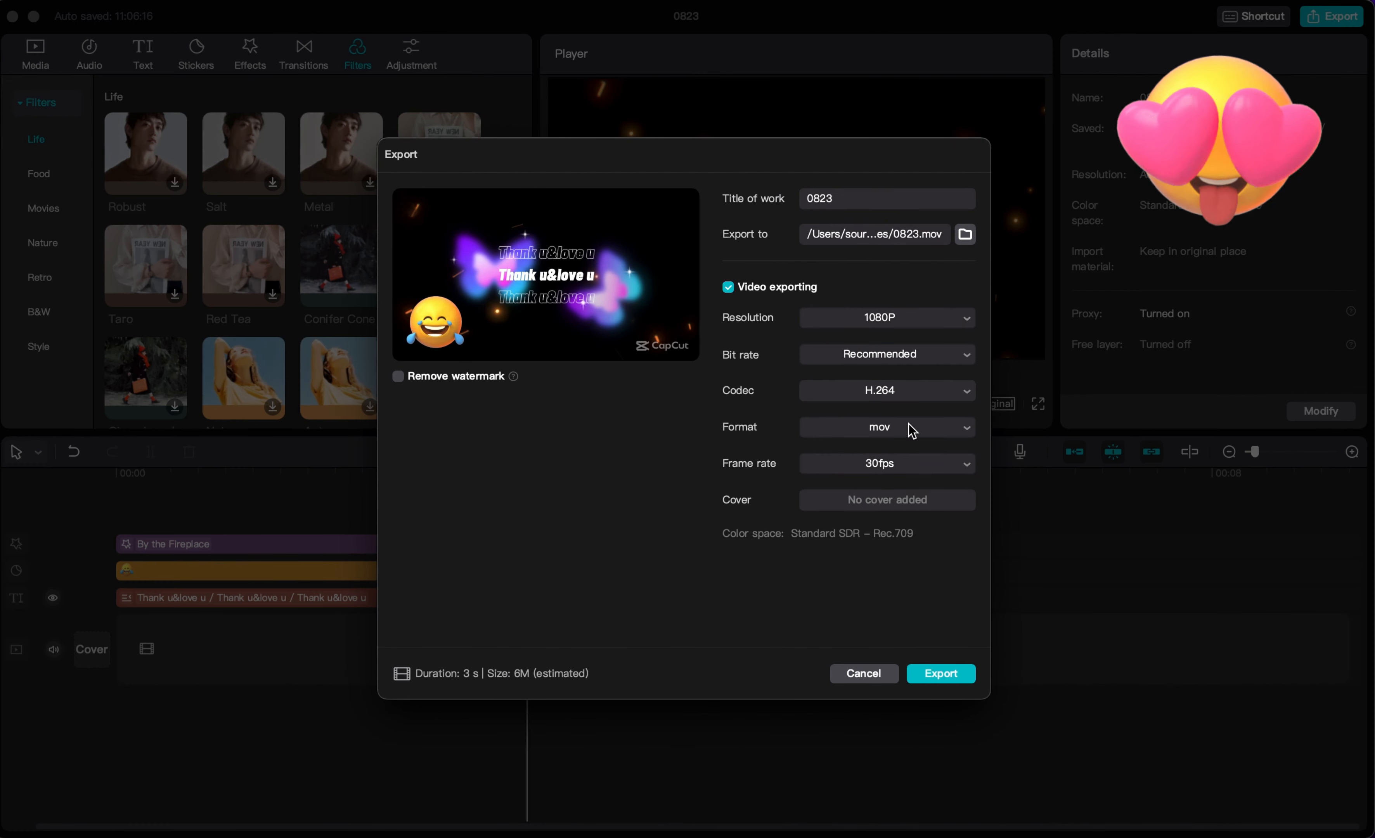
{"action": "left_click", "coordinate": [872, 322]}
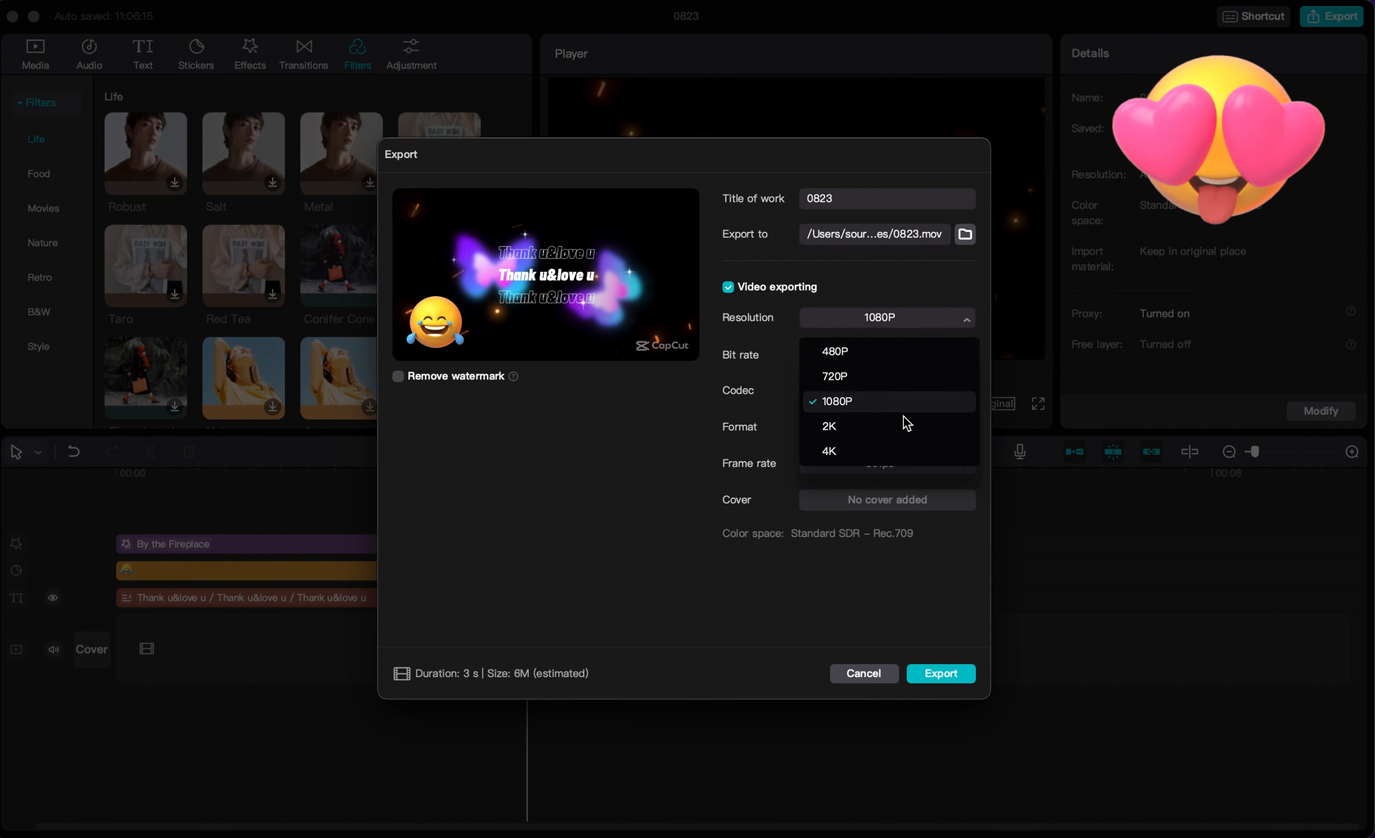
{"action": "left_click", "coordinate": [652, 529]}
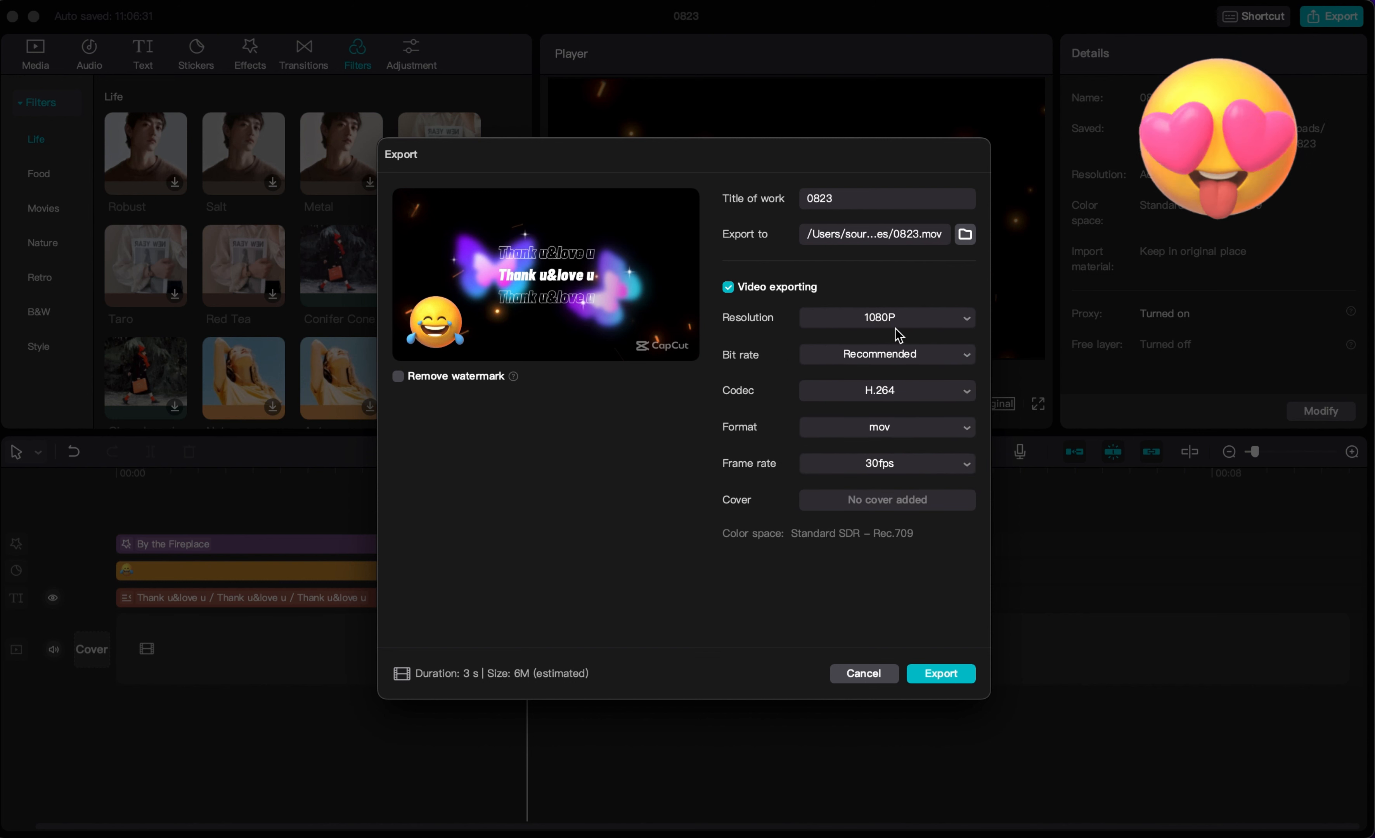
{"action": "left_click", "coordinate": [877, 320]}
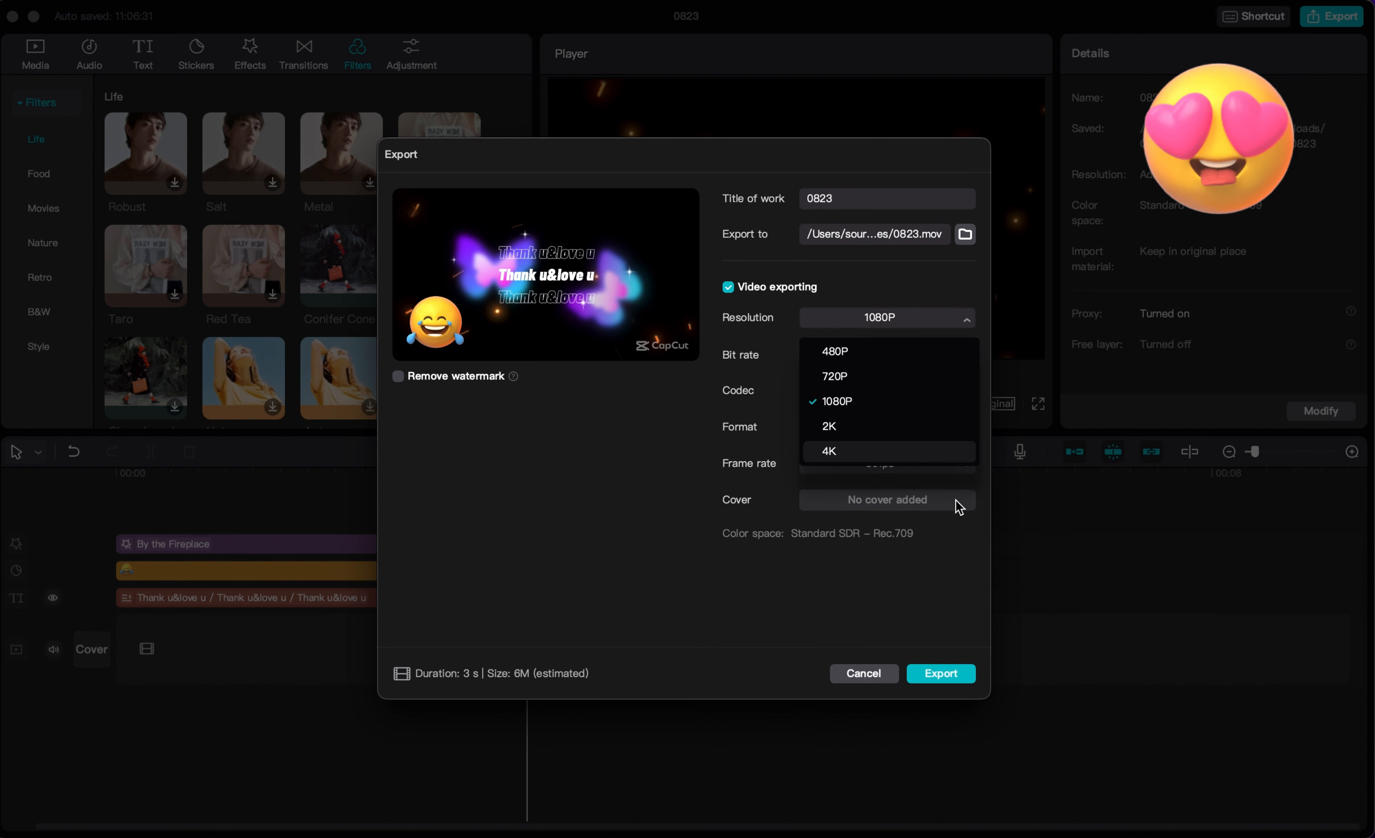
{"action": "left_click", "coordinate": [722, 456]}
{"action": "left_click", "coordinate": [888, 356]}
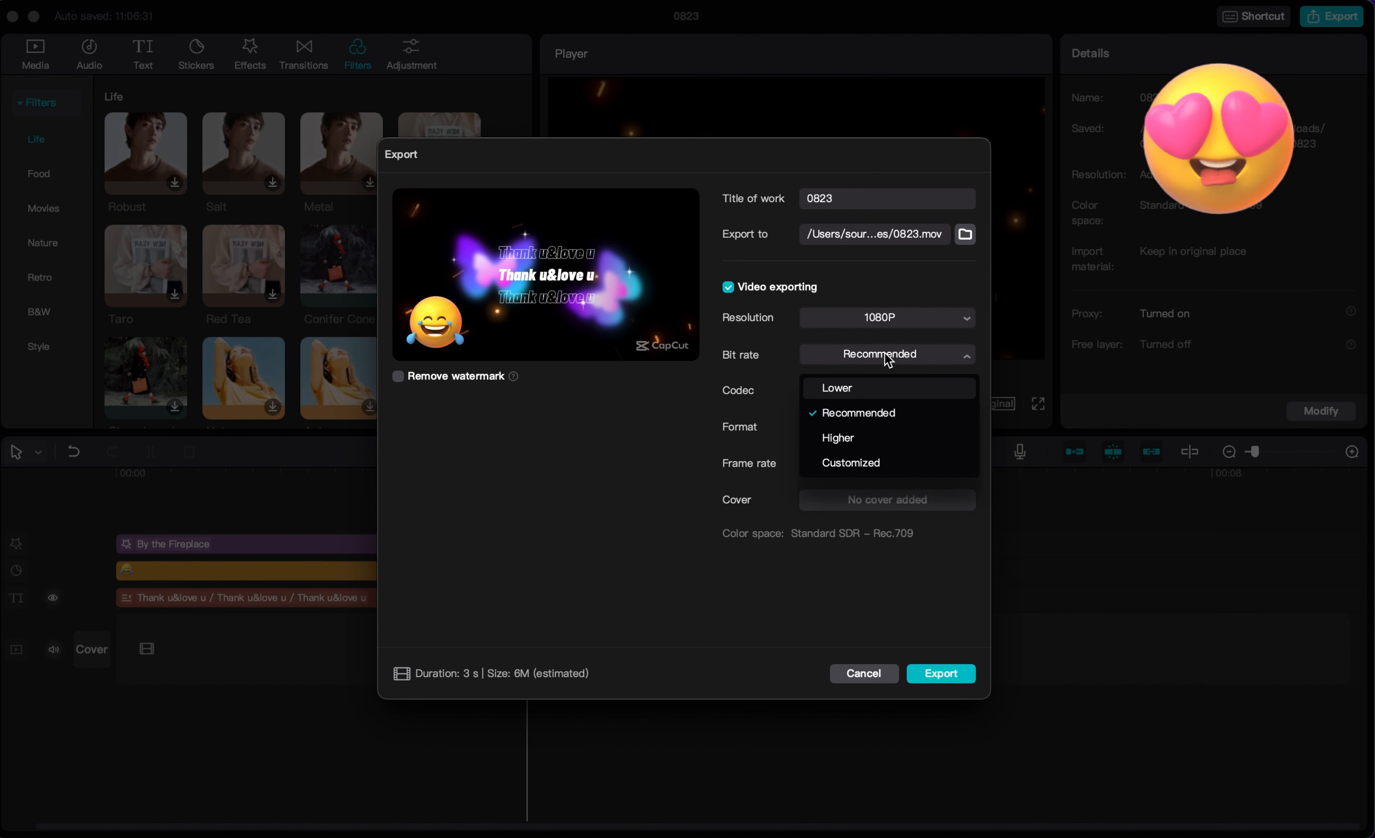
{"action": "left_click", "coordinate": [635, 455]}
Step: Set the export format to mp4 and the resolution to 4K, and export the video
{"action": "left_click", "coordinate": [889, 430]}
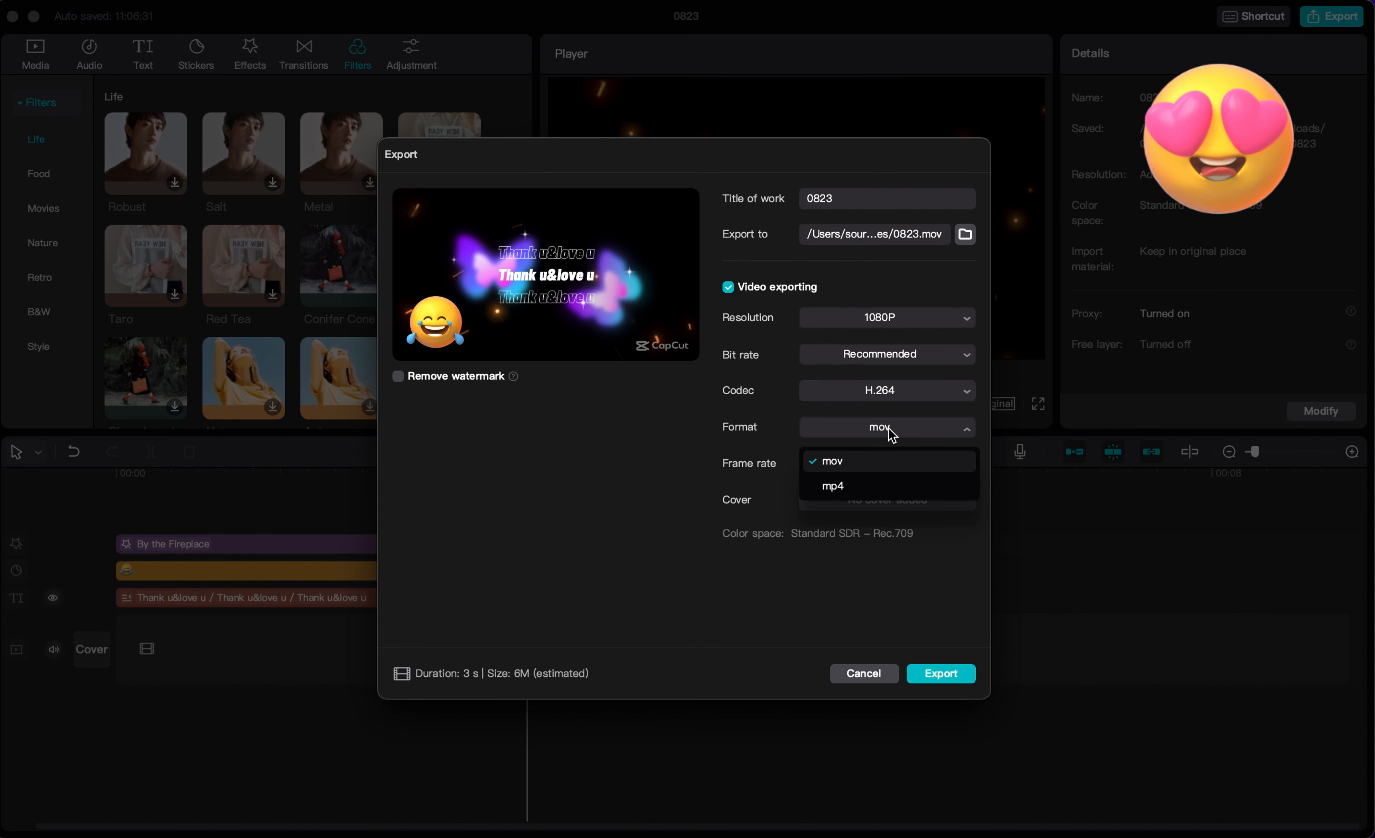
{"action": "left_click", "coordinate": [851, 494]}
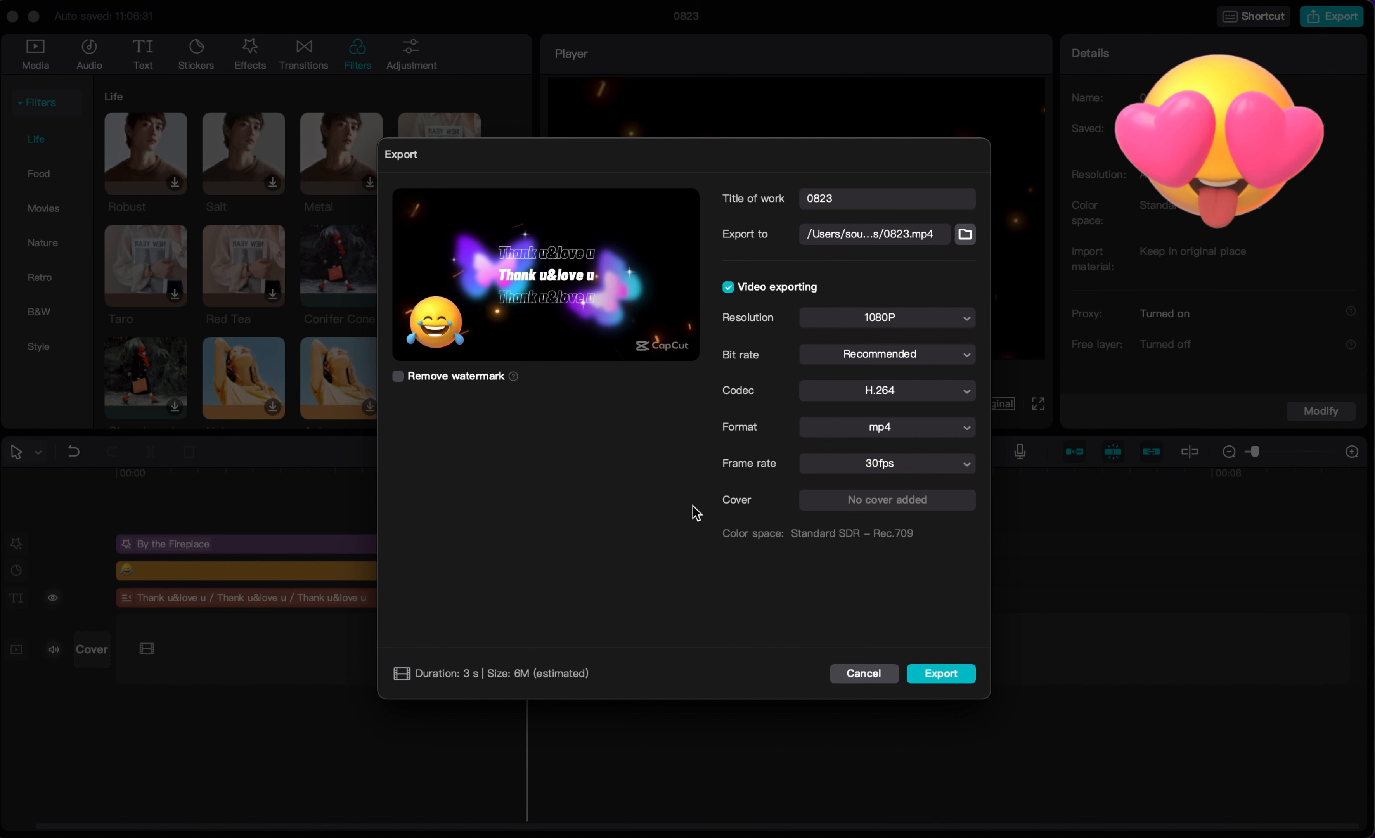
{"action": "left_click", "coordinate": [909, 320]}
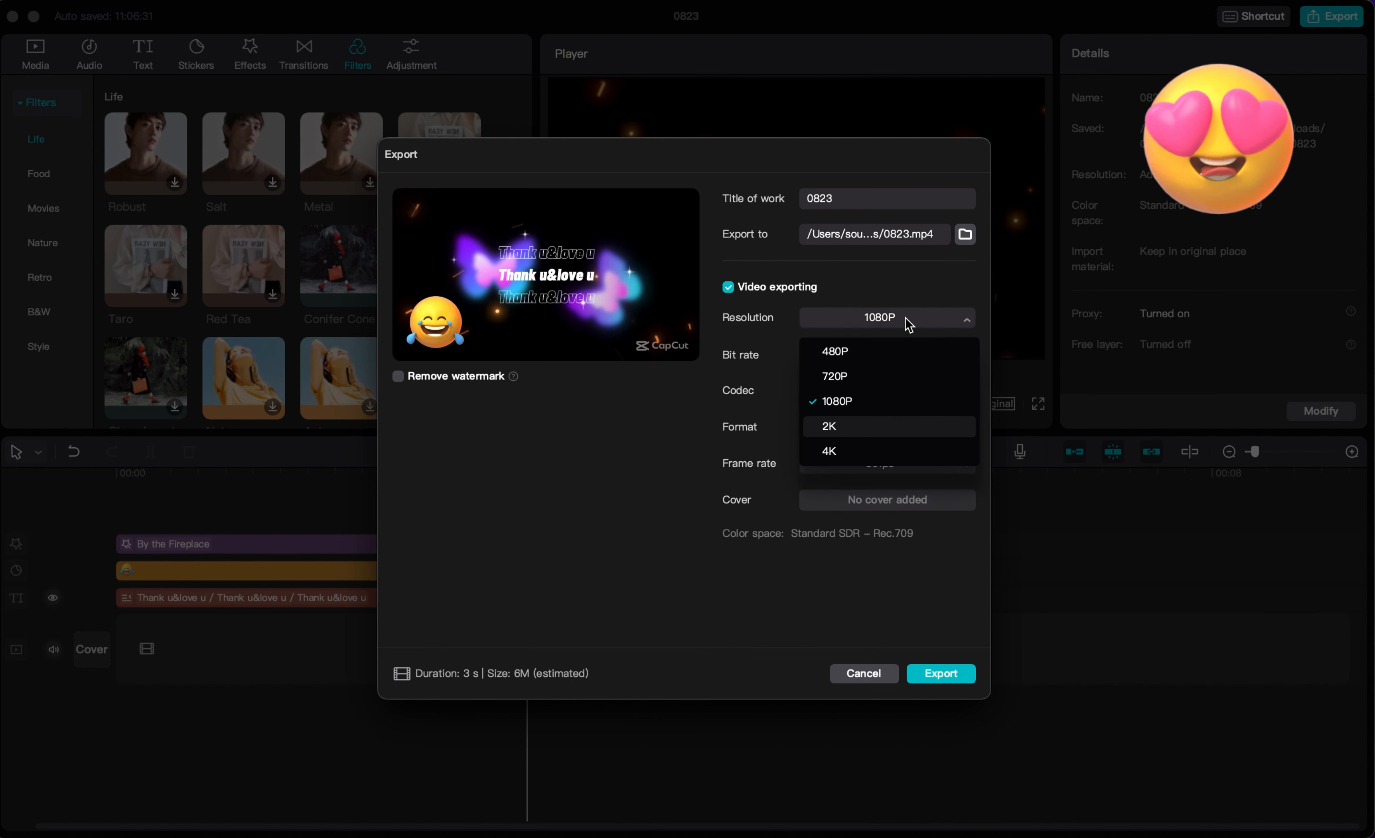
{"action": "left_click", "coordinate": [849, 451]}
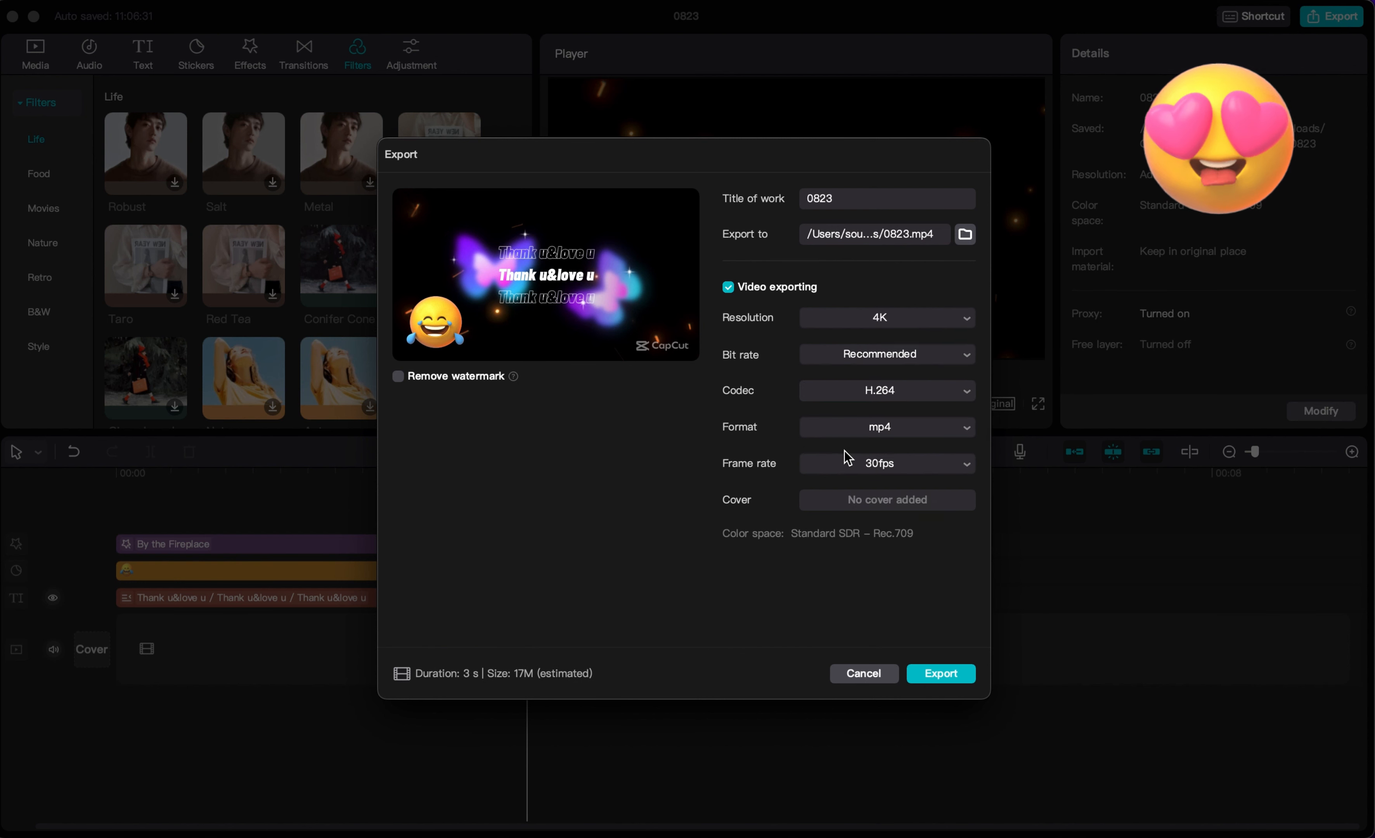
{"action": "left_click", "coordinate": [945, 673]}
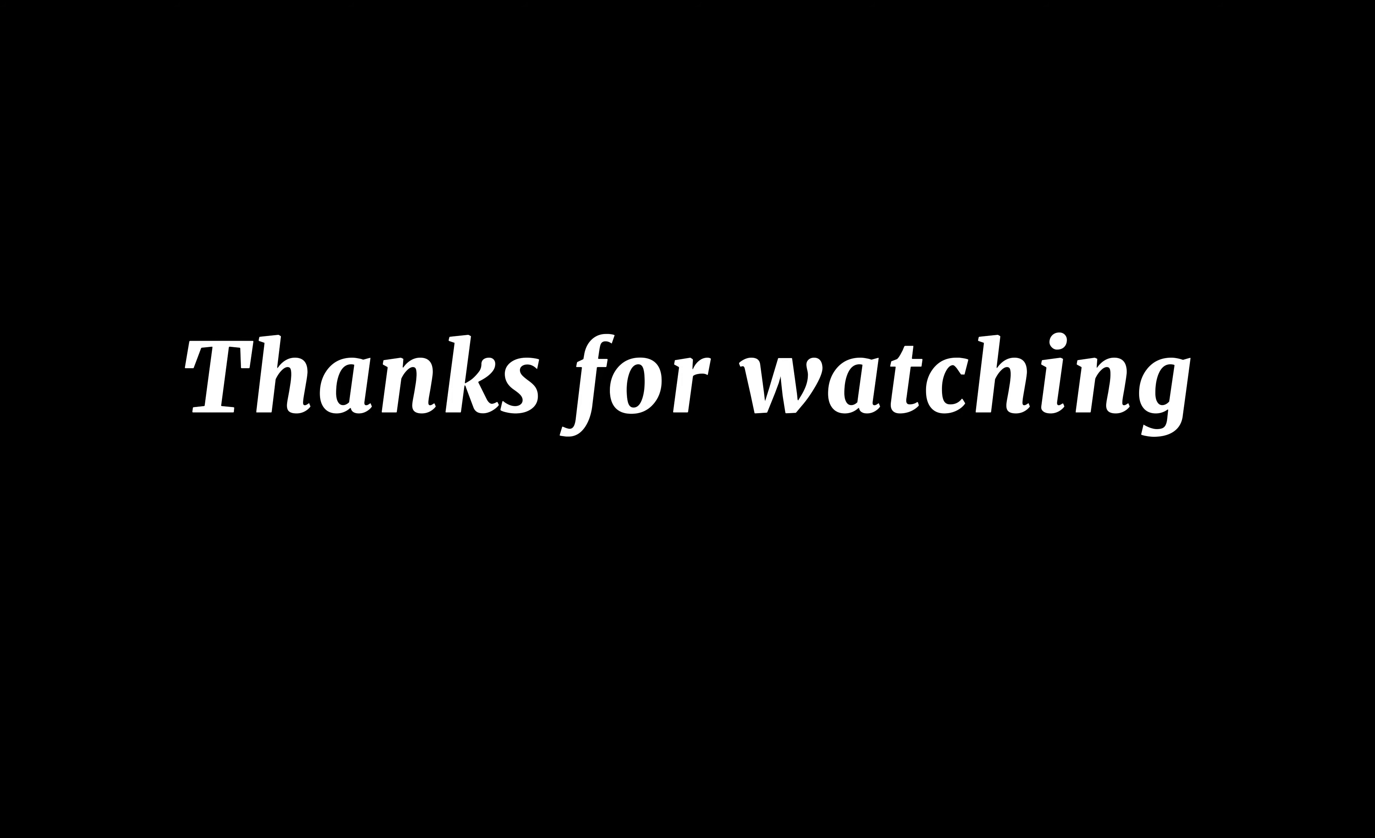